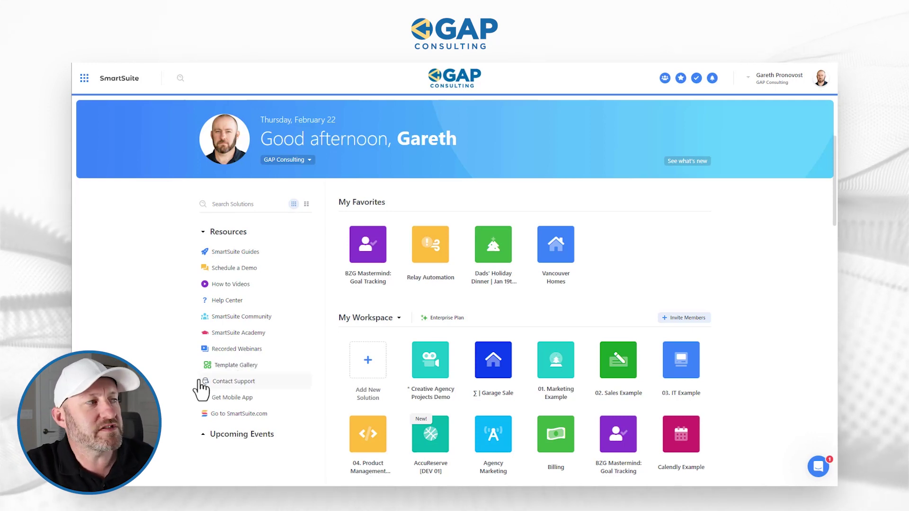
Step: Browse the Sales category of the Template Gallery down to the Sales Commissions template
{"action": "left_click", "coordinate": [229, 367]}
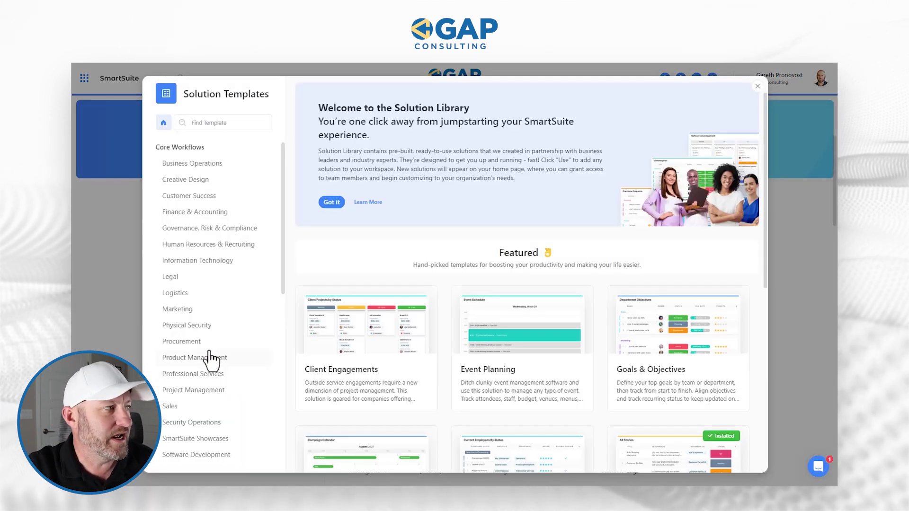
{"action": "left_click", "coordinate": [218, 406]}
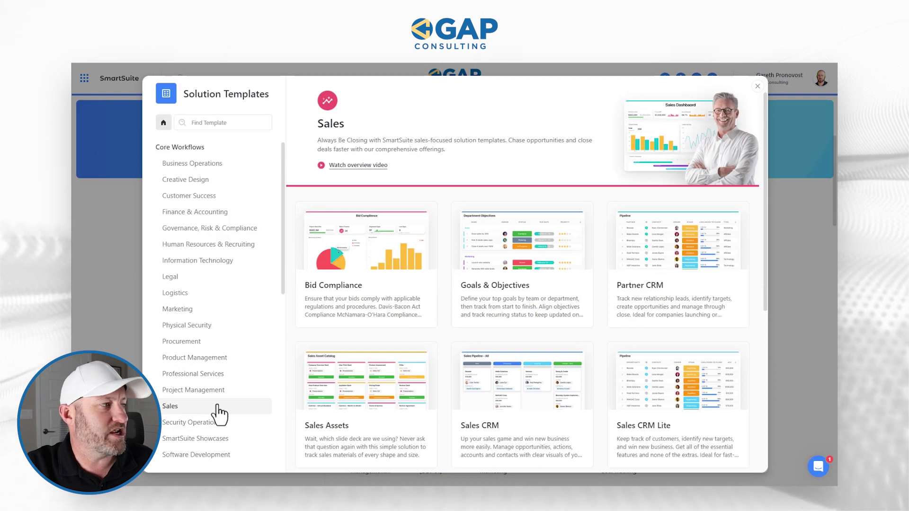
{"action": "mouse_move", "coordinate": [500, 319]}
{"action": "scroll", "coordinate": [499, 327], "scroll_direction": "down", "scroll_amount": 5}
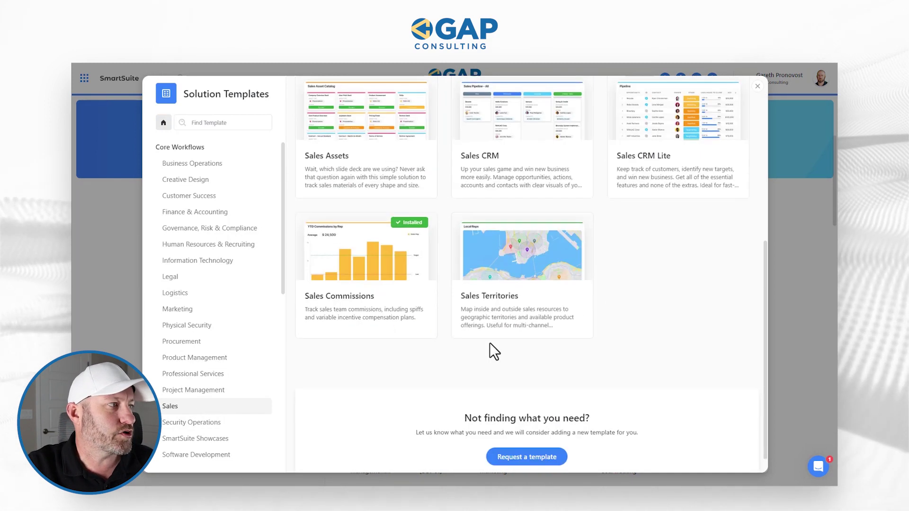
{"action": "mouse_move", "coordinate": [370, 316]}
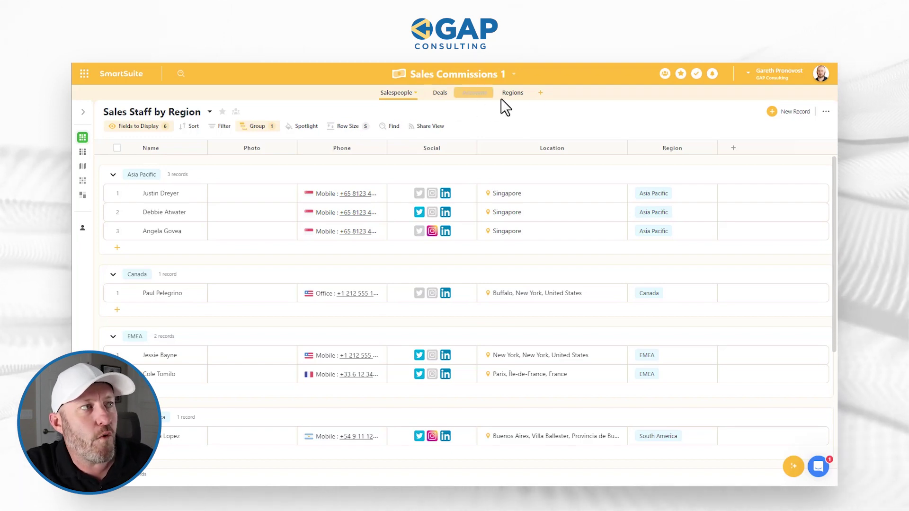
Step: Look through the Deals, Accounts and Regions tables of the Sales Commissions 1 solution
{"action": "left_click", "coordinate": [438, 93]}
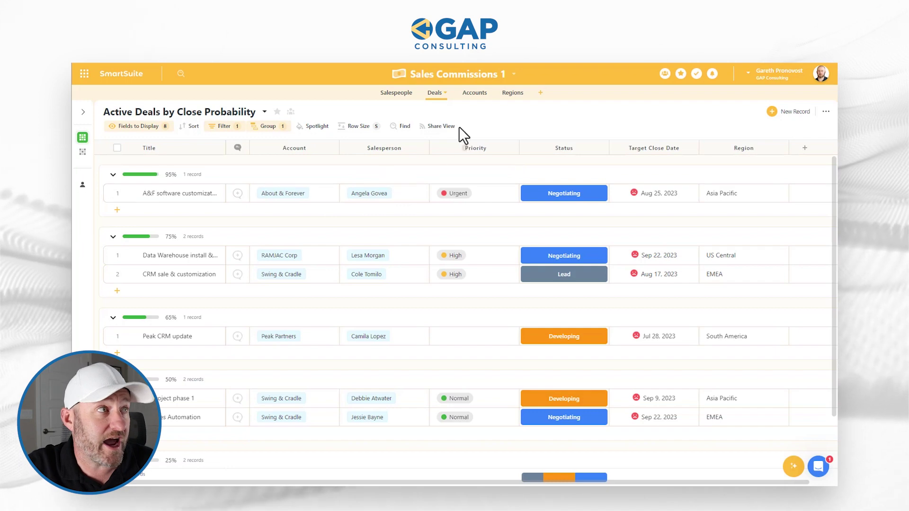
{"action": "left_click", "coordinate": [475, 93]}
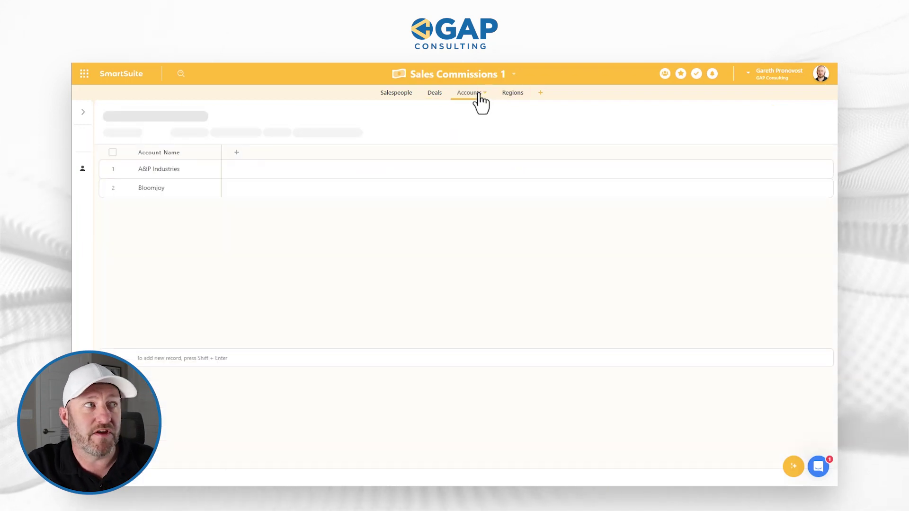
{"action": "left_click", "coordinate": [510, 94]}
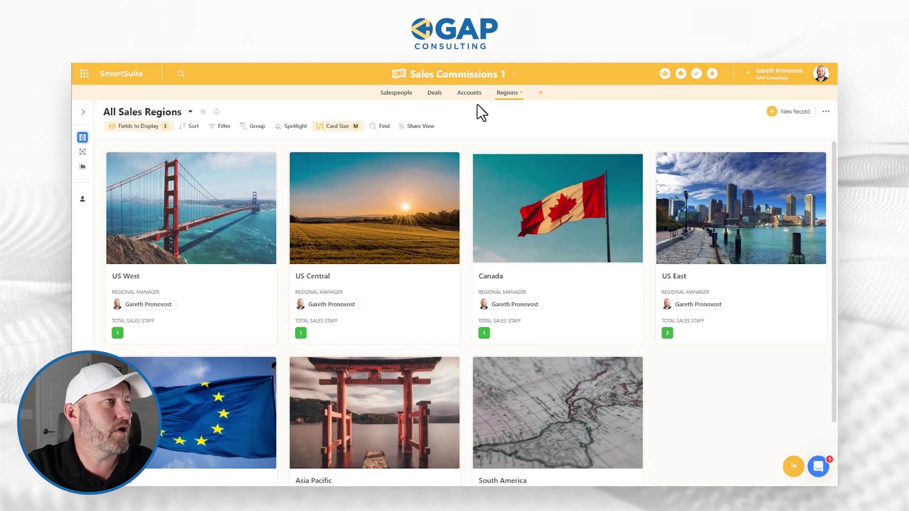
Step: Open the All Deals in Progress view of the Deals table and check its grouping settings
{"action": "left_click", "coordinate": [434, 94]}
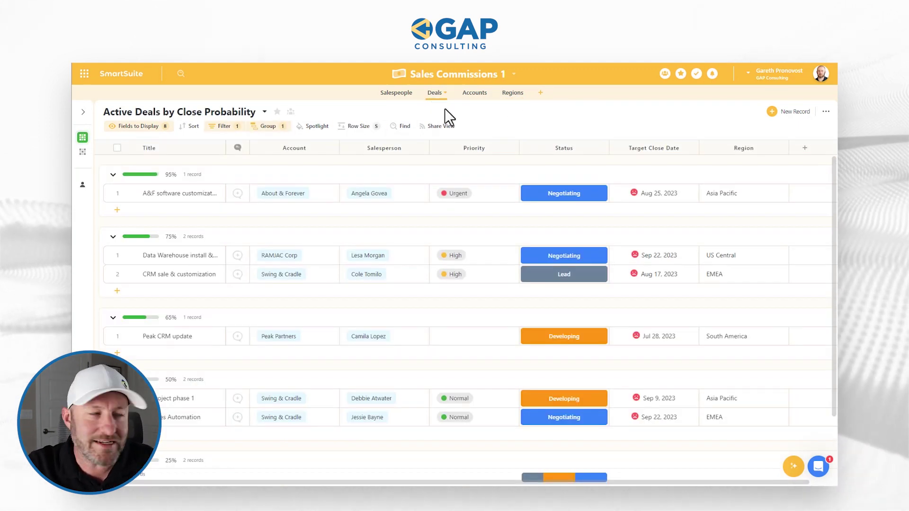
{"action": "mouse_move", "coordinate": [91, 148]}
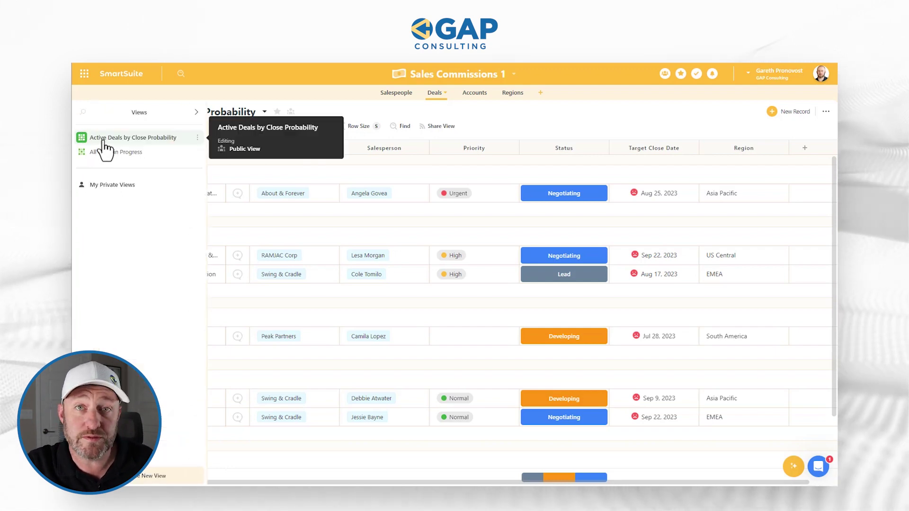
{"action": "left_click", "coordinate": [107, 152]}
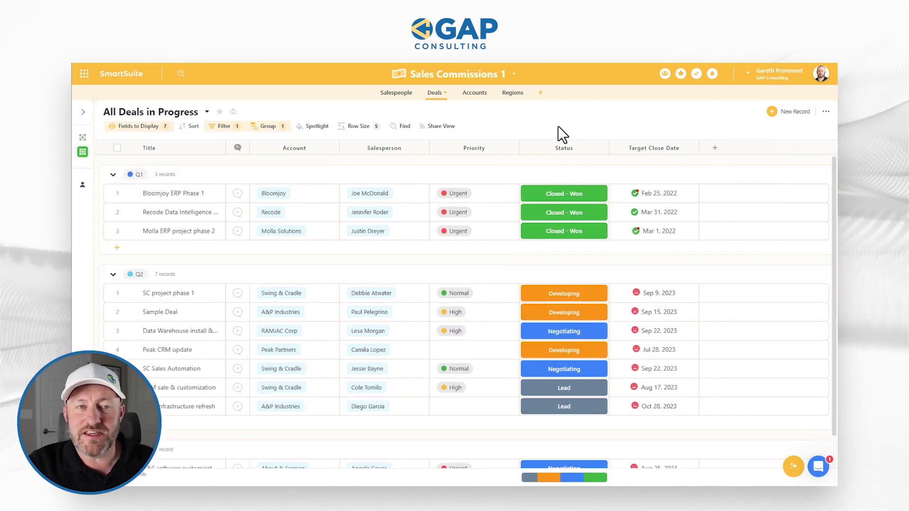
{"action": "left_click", "coordinate": [274, 127]}
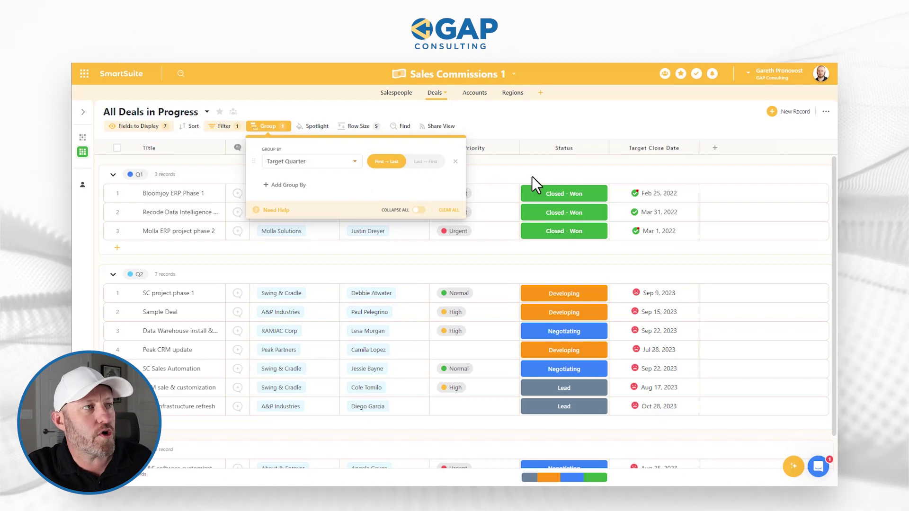
{"action": "left_click", "coordinate": [586, 124]}
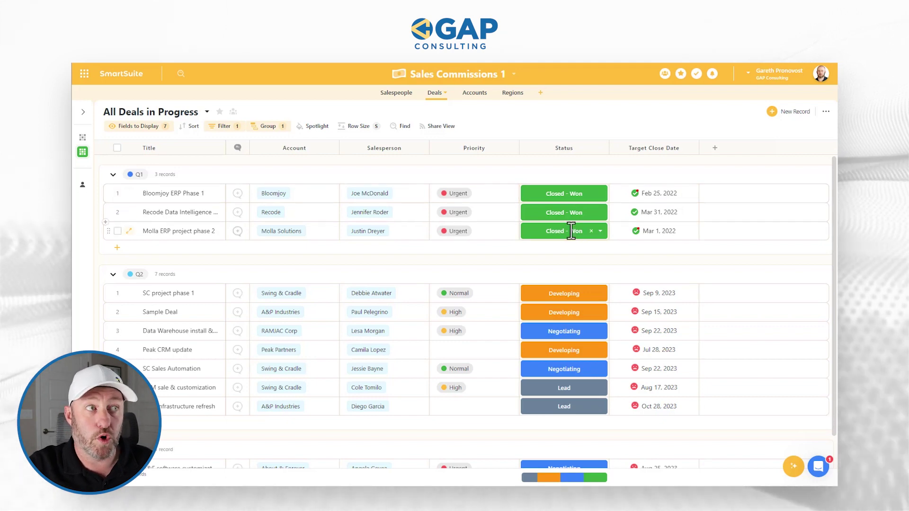
Step: Set the status of the SC Sales Automation, Peak CRM update and A&P infrastructure refresh deals to Closed - Won
{"action": "scroll", "coordinate": [570, 232], "scroll_direction": "down", "scroll_amount": 1}
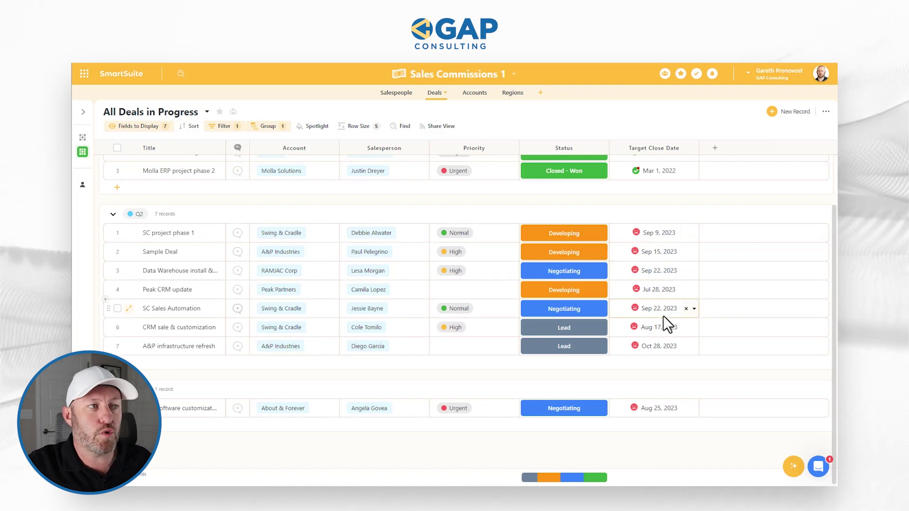
{"action": "left_click", "coordinate": [600, 310]}
{"action": "left_click", "coordinate": [590, 397]}
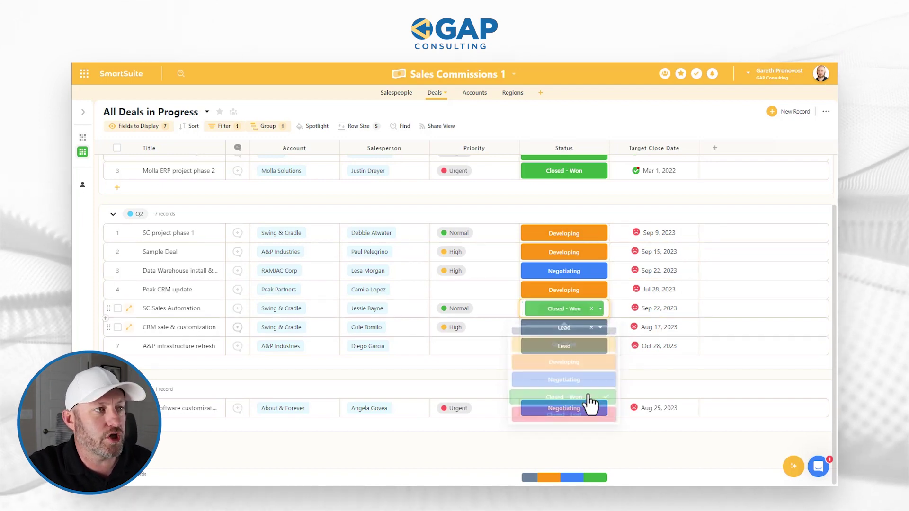
{"action": "left_click", "coordinate": [600, 290]}
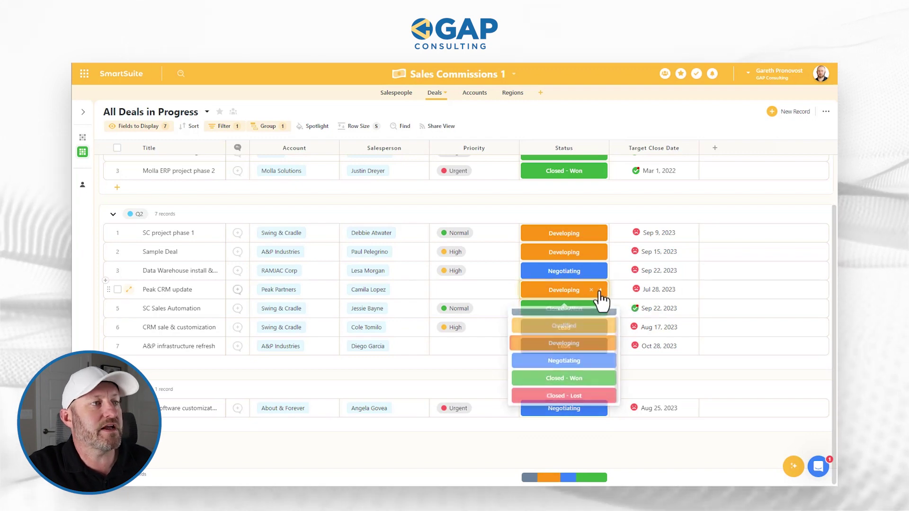
{"action": "left_click", "coordinate": [586, 377]}
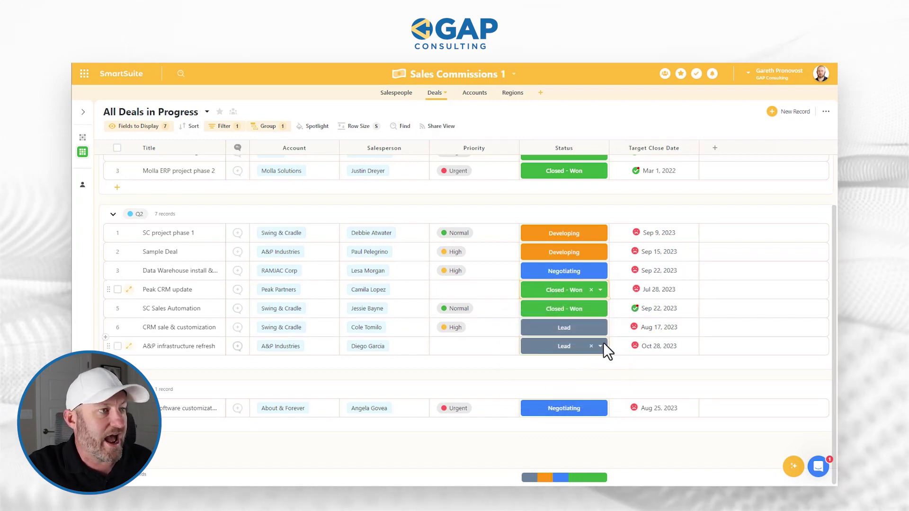
{"action": "left_click", "coordinate": [601, 346]}
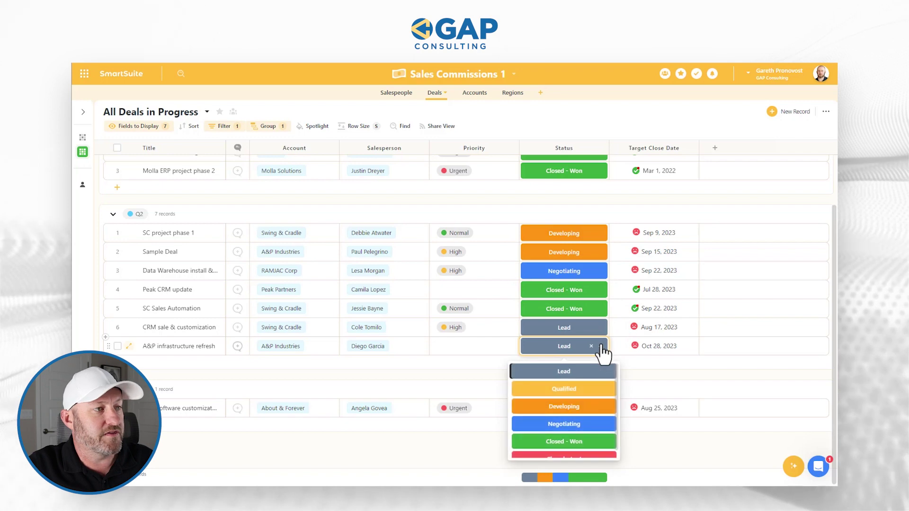
{"action": "left_click", "coordinate": [587, 443]}
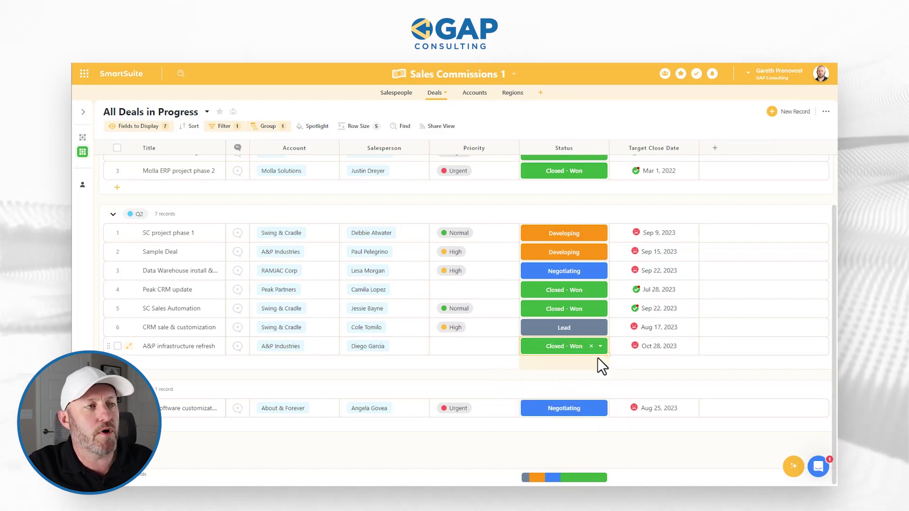
{"action": "scroll", "coordinate": [653, 284], "scroll_direction": "up", "scroll_amount": 2}
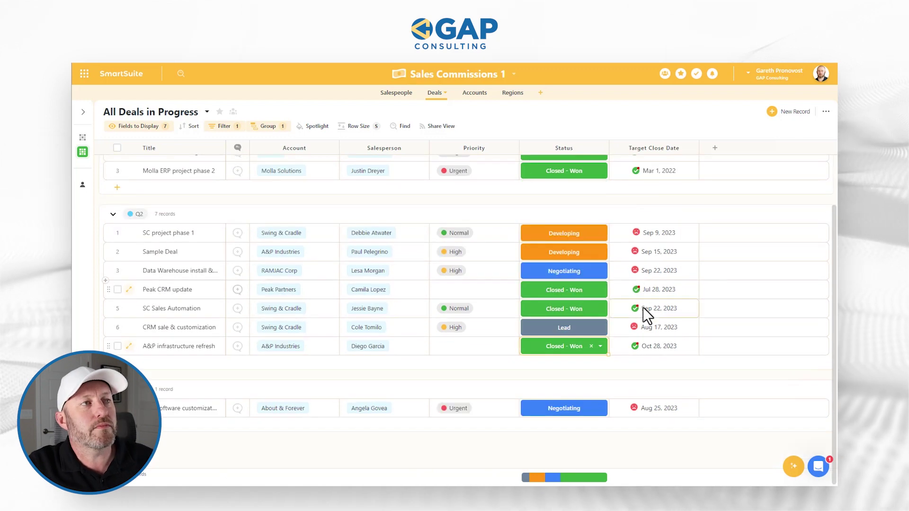
{"action": "scroll", "coordinate": [642, 307], "scroll_direction": "down", "scroll_amount": 2}
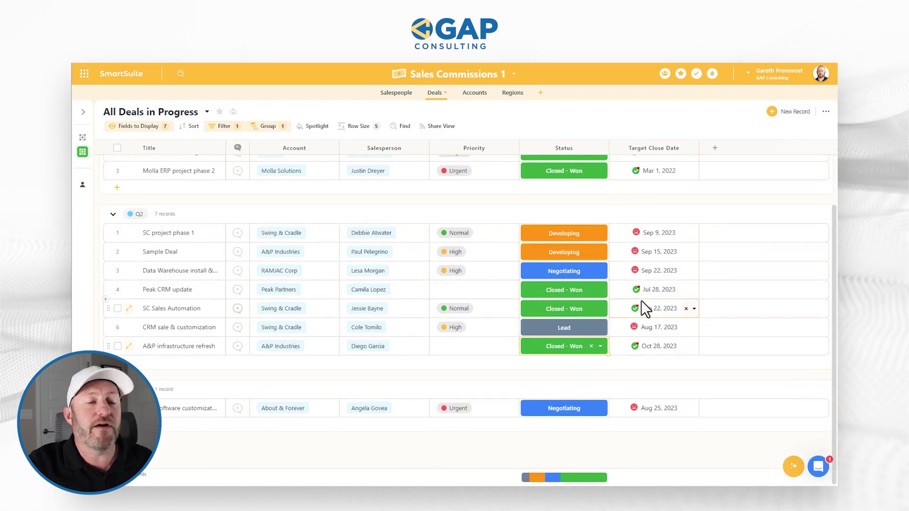
{"action": "scroll", "coordinate": [644, 309], "scroll_direction": "up", "scroll_amount": 2}
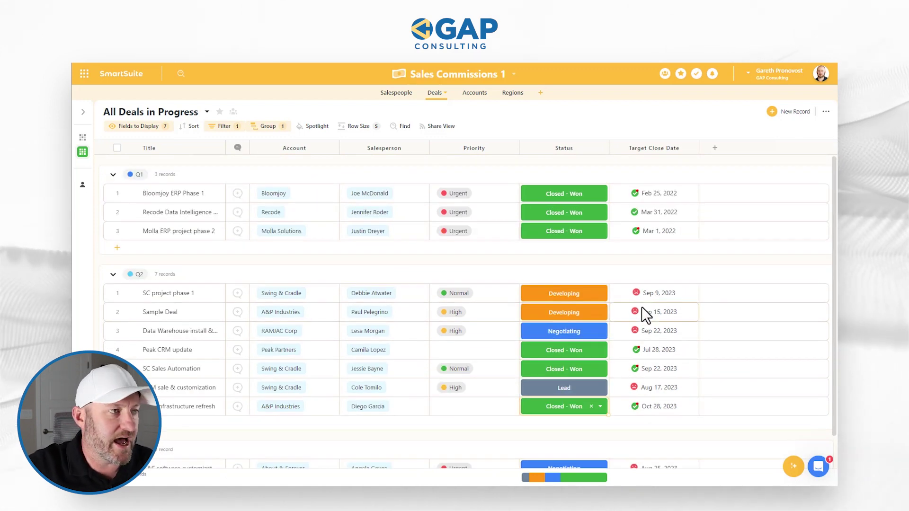
{"action": "left_click", "coordinate": [639, 297]}
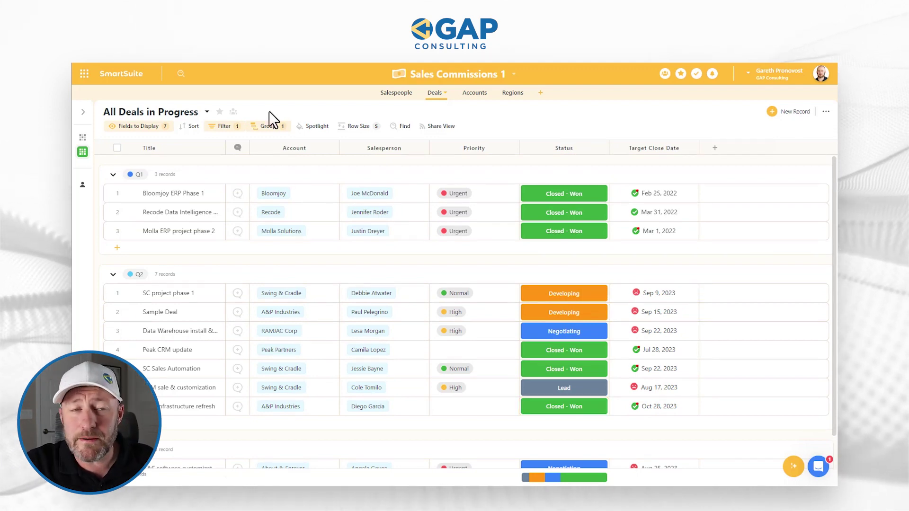
Step: Find the Closed Amount field with the search text "clo" and display it in the All Deals in Progress view
{"action": "left_click", "coordinate": [153, 127]}
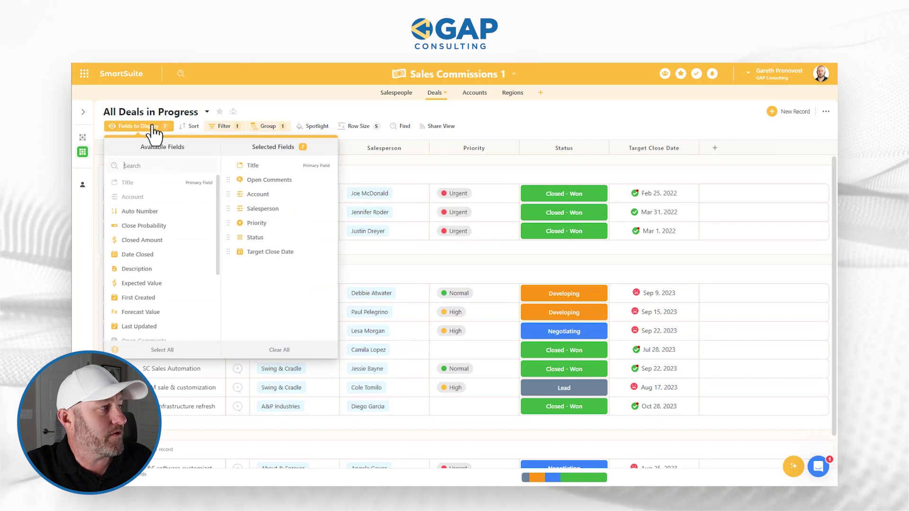
{"action": "scroll", "coordinate": [161, 222], "scroll_direction": "down", "scroll_amount": 2}
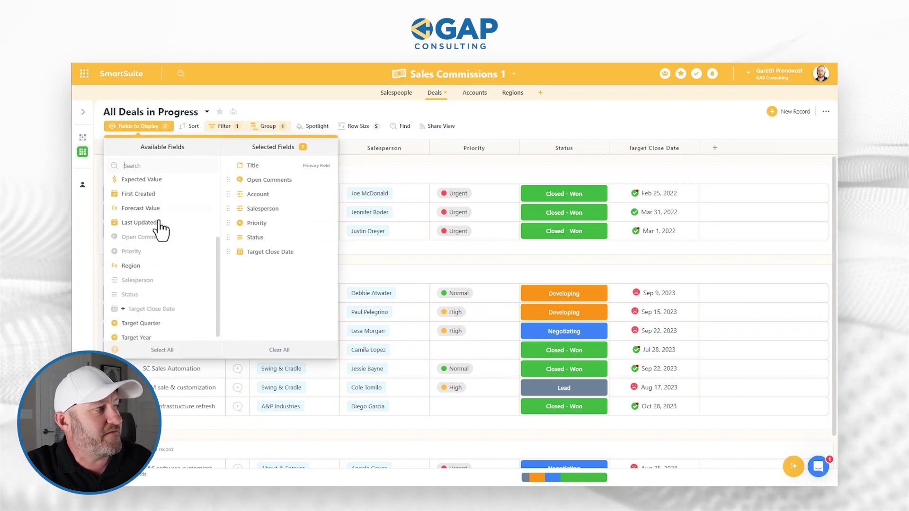
{"action": "scroll", "coordinate": [158, 248], "scroll_direction": "up", "scroll_amount": 1}
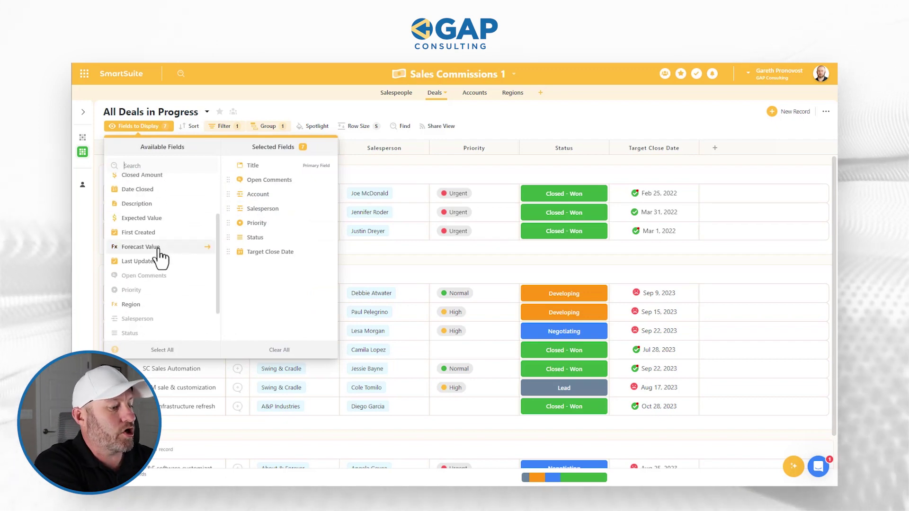
{"action": "type", "text": "cloe"}
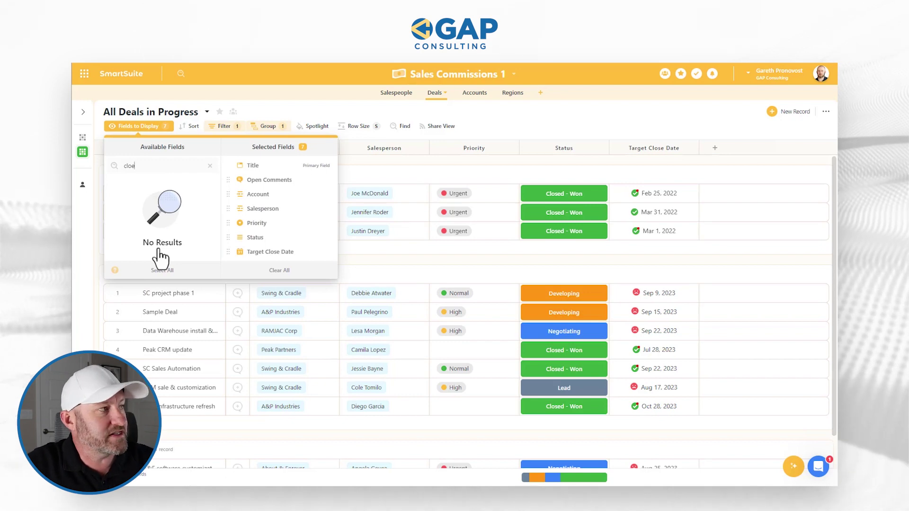
{"action": "key", "text": "BackSpace"}
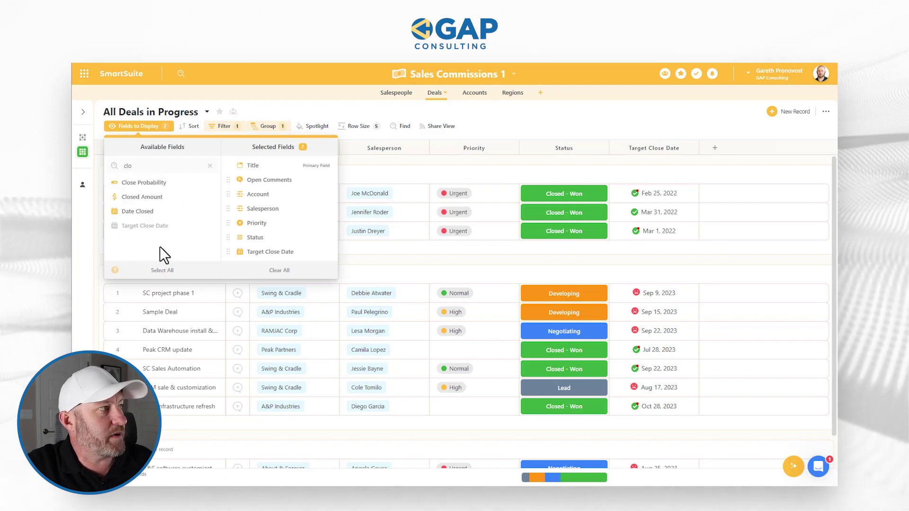
{"action": "left_click", "coordinate": [157, 201]}
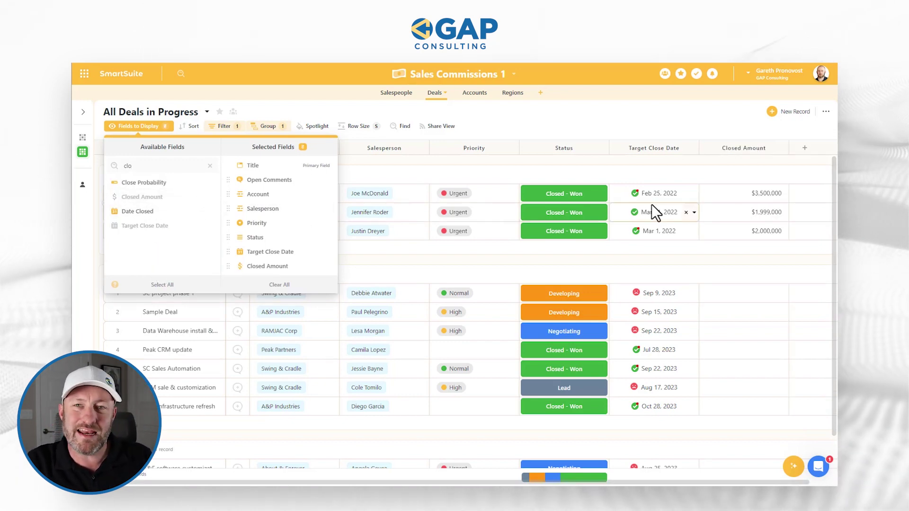
{"action": "left_click", "coordinate": [753, 194]}
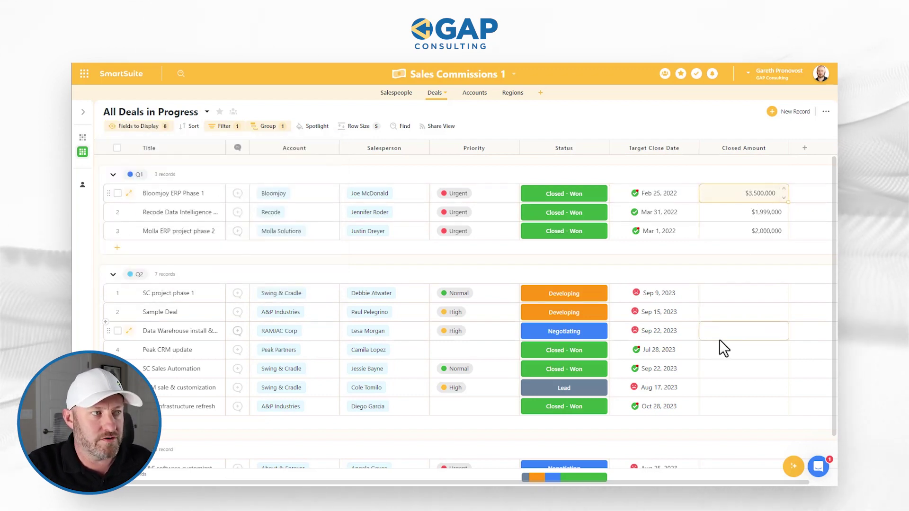
Step: Set the Q2 Data Warehouse install deal to Closed - Won with a closed amount of $1,500,000
{"action": "left_click", "coordinate": [600, 331]}
{"action": "left_click", "coordinate": [596, 418]}
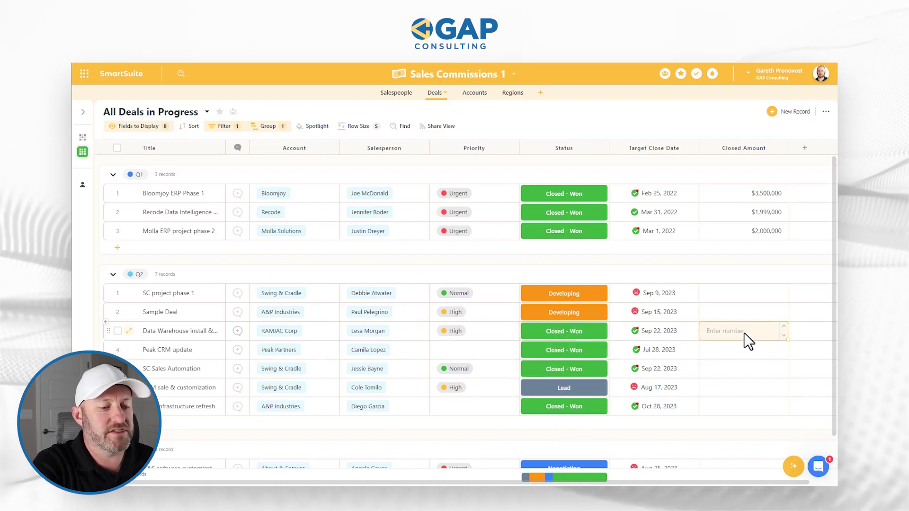
{"action": "left_click", "coordinate": [744, 334]}
{"action": "type", "text": "1500000"}
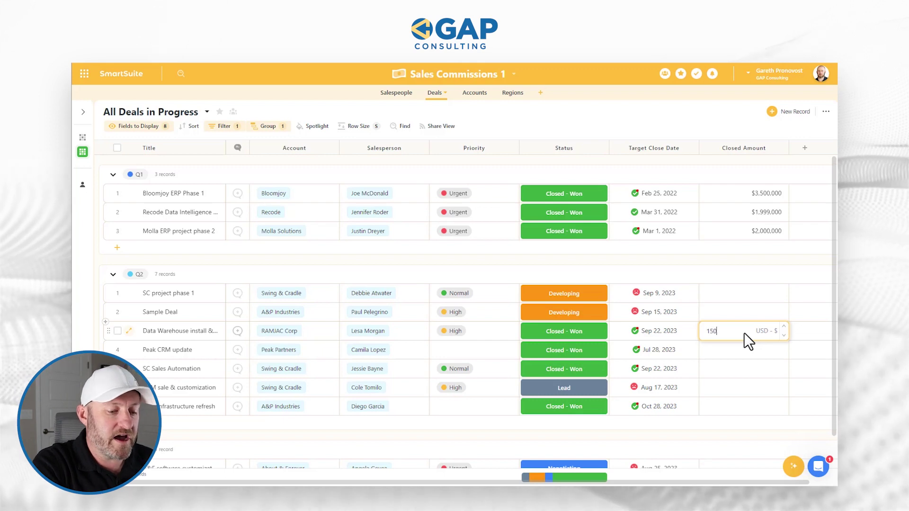
{"action": "key", "text": "Return"}
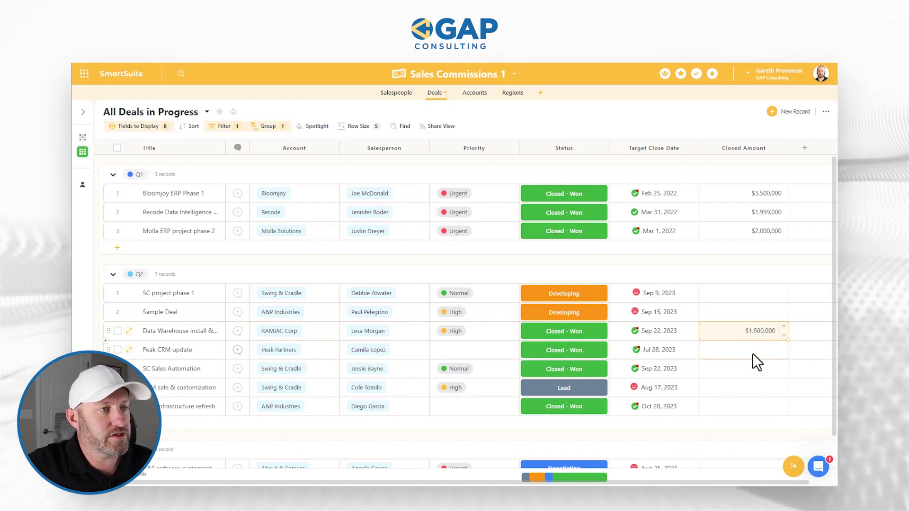
Step: Enter closed amounts of $1,500,000 for Peak CRM update and SC Sales Automation, and $3,500,000 for A&P infrastructure refresh
{"action": "left_click_drag", "start_coordinate": [753, 364], "coordinate": [753, 366]}
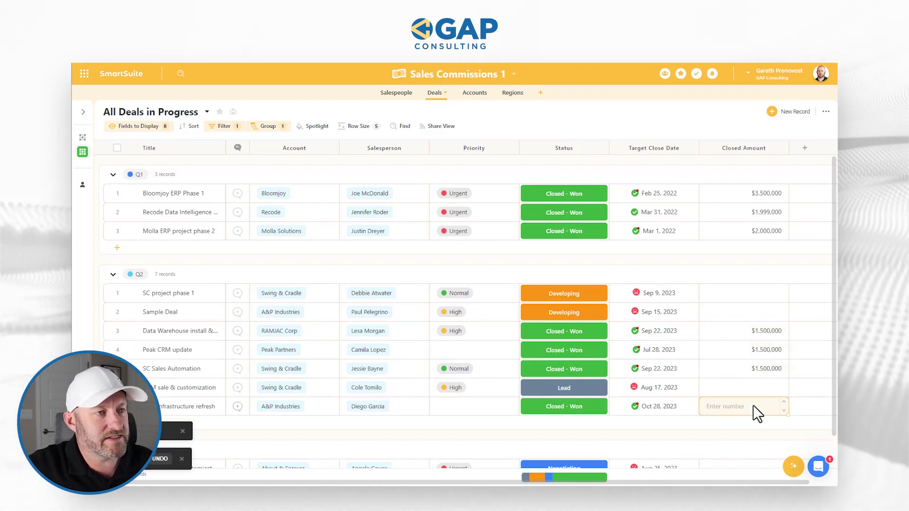
{"action": "left_click", "coordinate": [752, 405]}
{"action": "type", "text": "$1,500,000"}
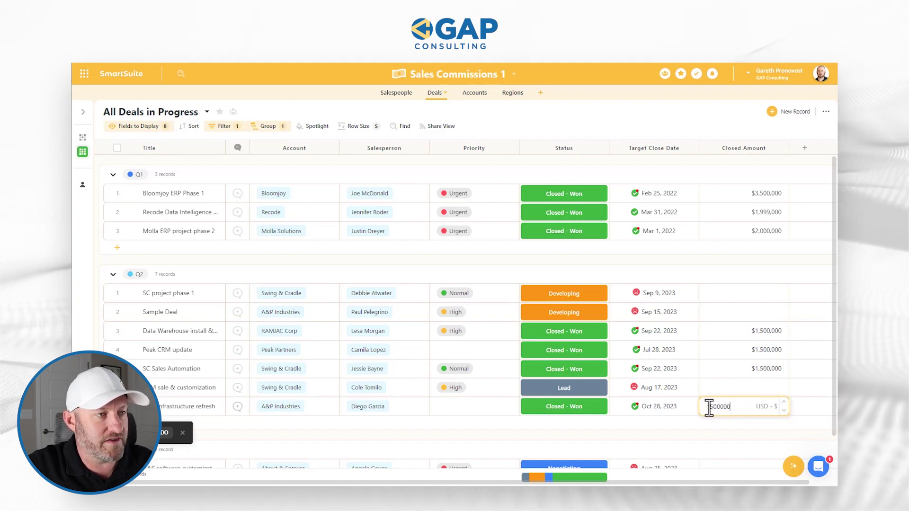
{"action": "left_click_drag", "start_coordinate": [710, 407], "coordinate": [704, 408]}
{"action": "left_click", "coordinate": [762, 368]}
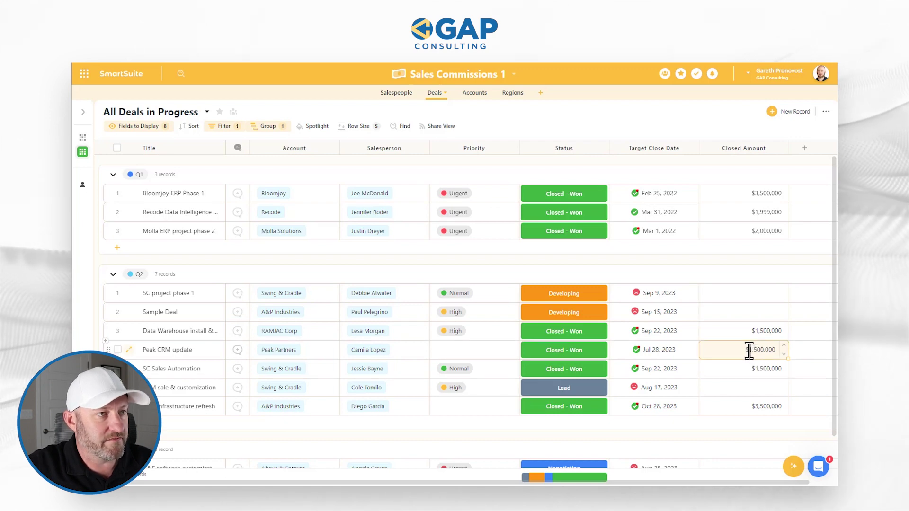
Step: Set the closed amount of the Peak CRM update deal to $4,500,000
{"action": "left_click", "coordinate": [749, 352]}
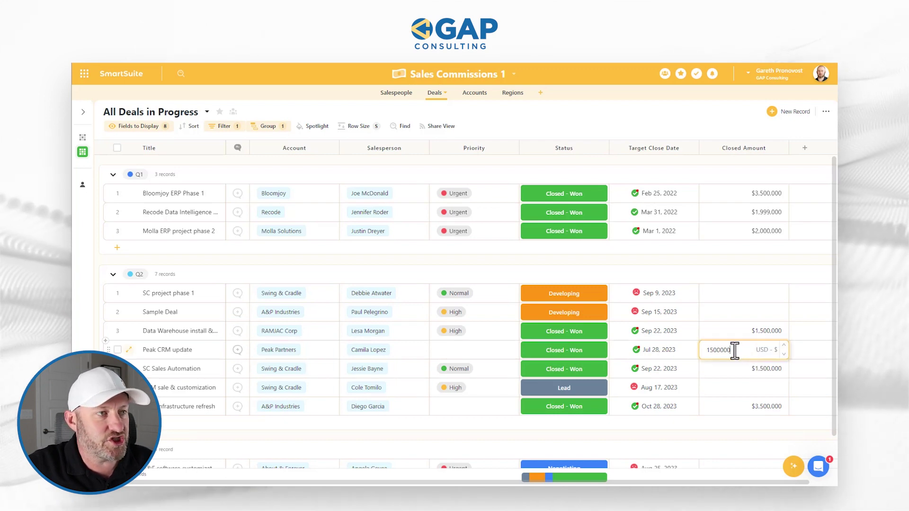
{"action": "left_click_drag", "start_coordinate": [712, 350], "coordinate": [707, 351]}
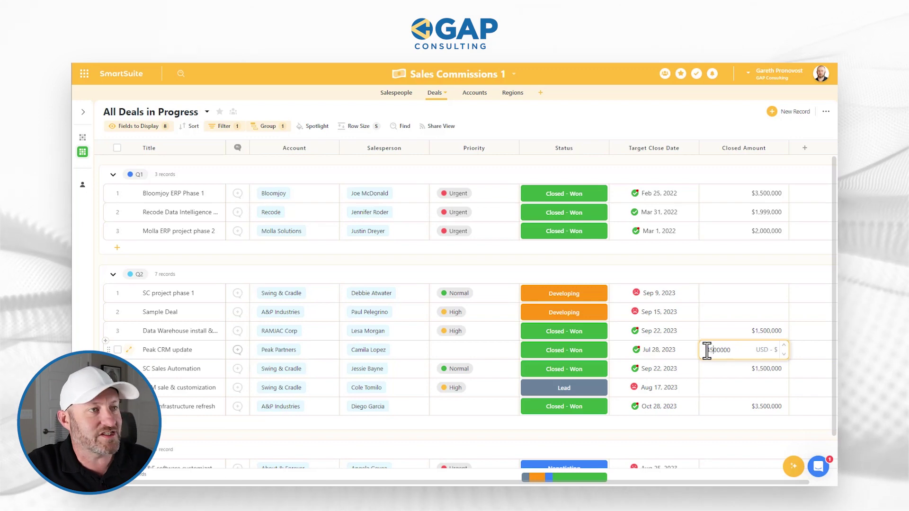
{"action": "type", "text": "4"}
{"action": "key", "text": "Return"}
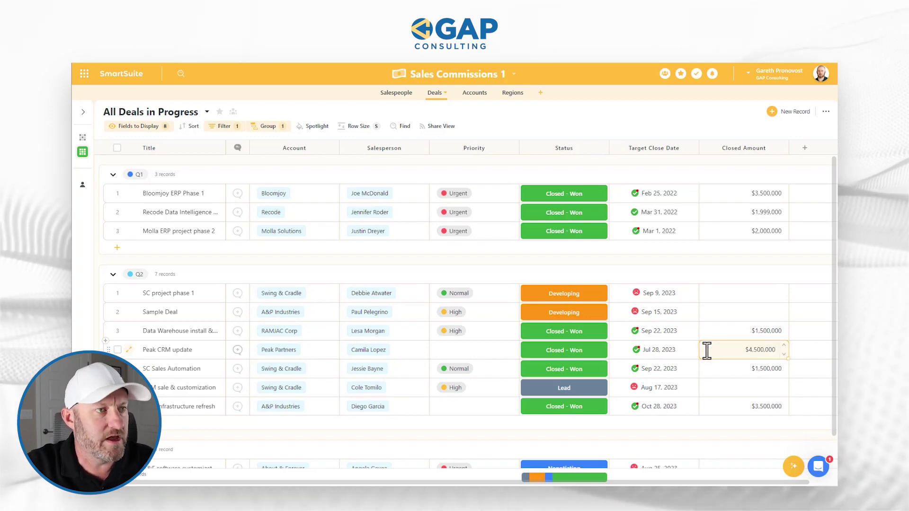
{"action": "left_click", "coordinate": [714, 264]}
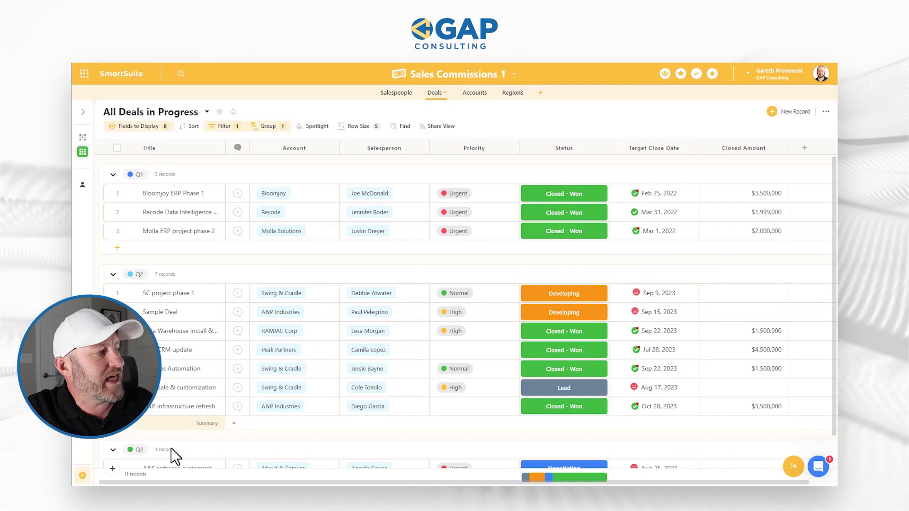
Step: Create a new public Dashboard view for the Deals table, keeping the name Dashboard
{"action": "left_click", "coordinate": [85, 477]}
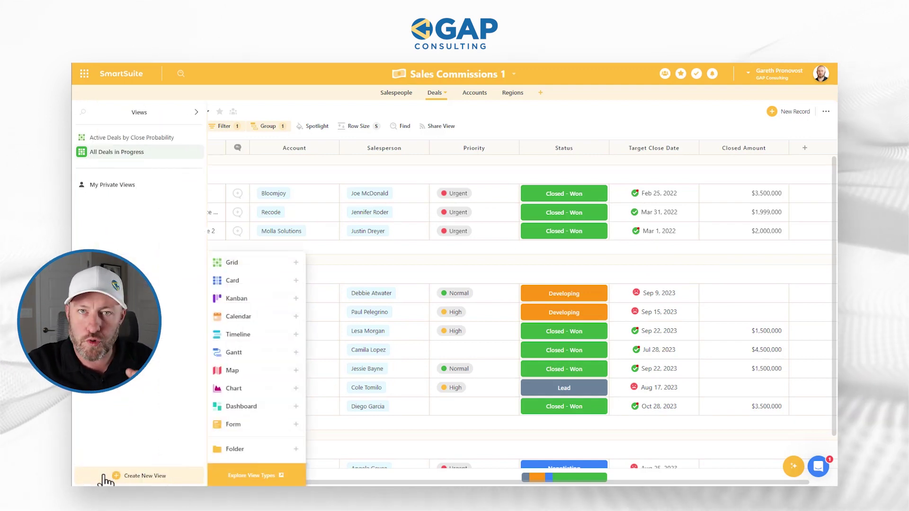
{"action": "left_click", "coordinate": [104, 478]}
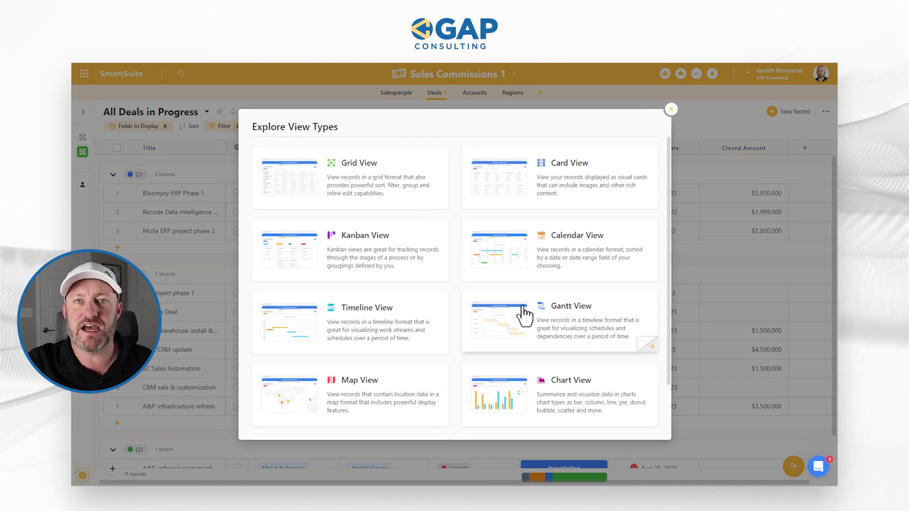
{"action": "scroll", "coordinate": [530, 306], "scroll_direction": "down", "scroll_amount": 1}
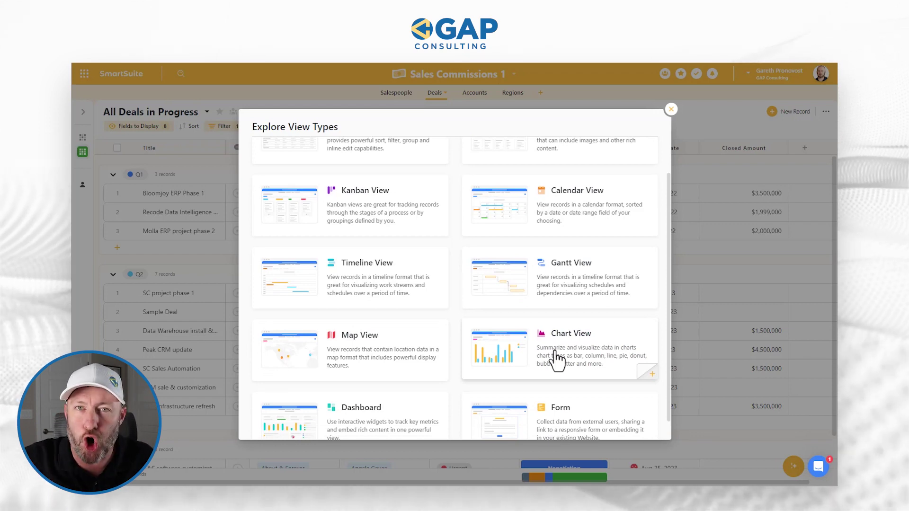
{"action": "scroll", "coordinate": [558, 359], "scroll_direction": "down", "scroll_amount": 1}
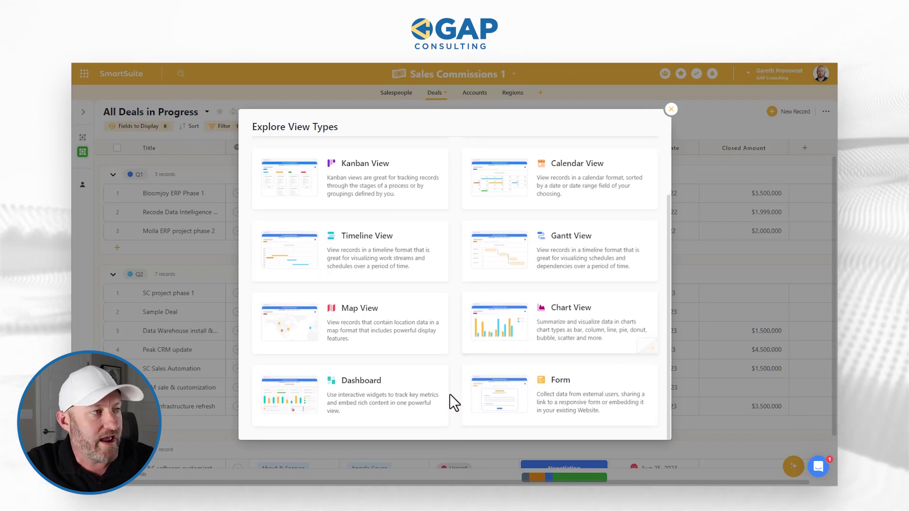
{"action": "left_click", "coordinate": [397, 406]}
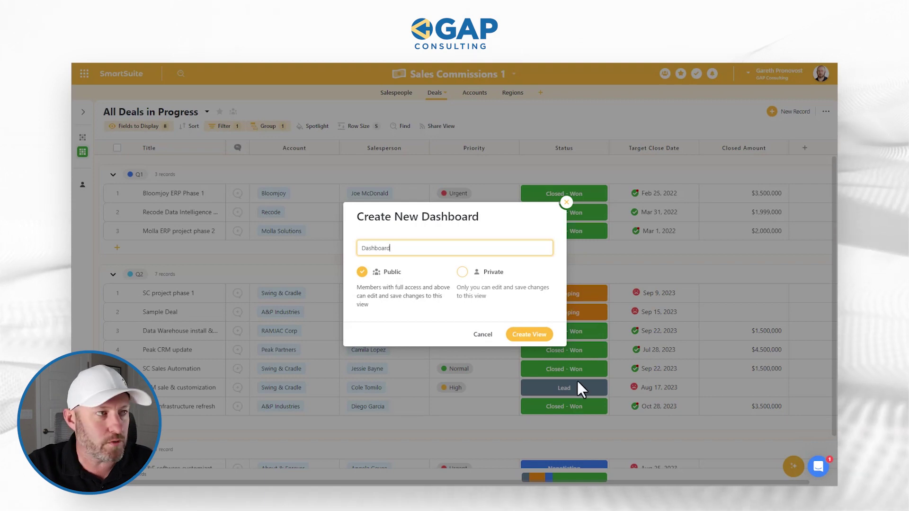
{"action": "left_click", "coordinate": [528, 334]}
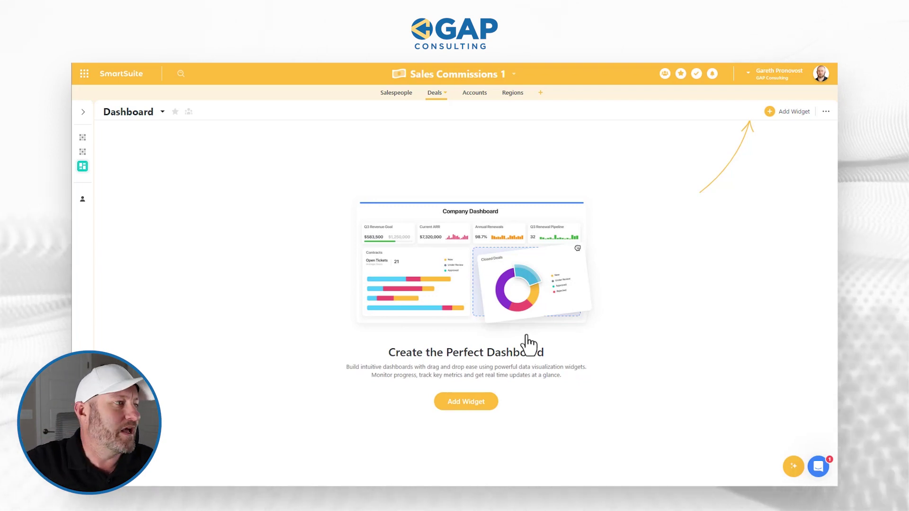
Step: Start a Column Chart widget on the new dashboard from the widget library's Charts category
{"action": "left_click", "coordinate": [463, 402]}
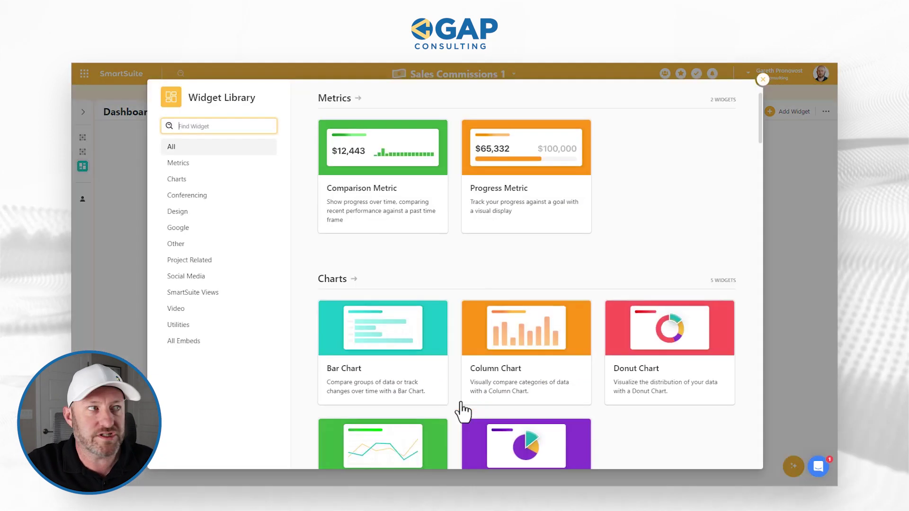
{"action": "left_click", "coordinate": [184, 183]}
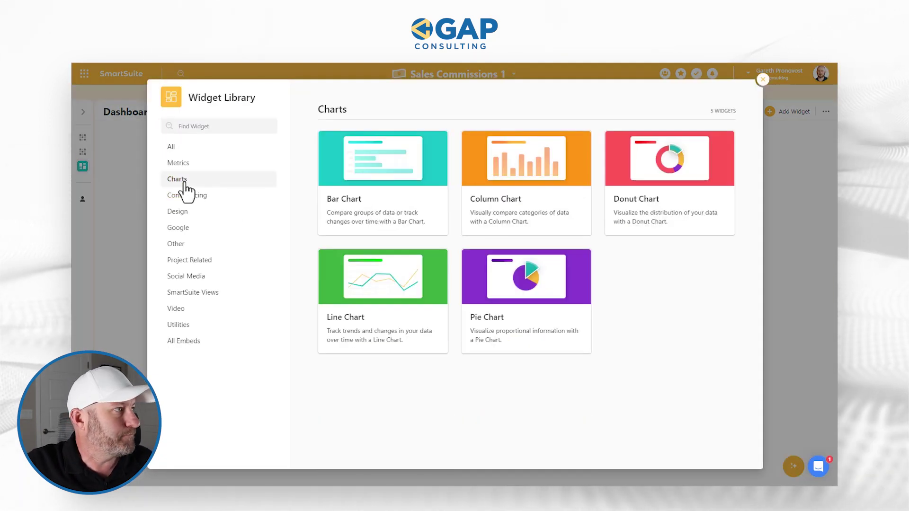
{"action": "left_click", "coordinate": [522, 215]}
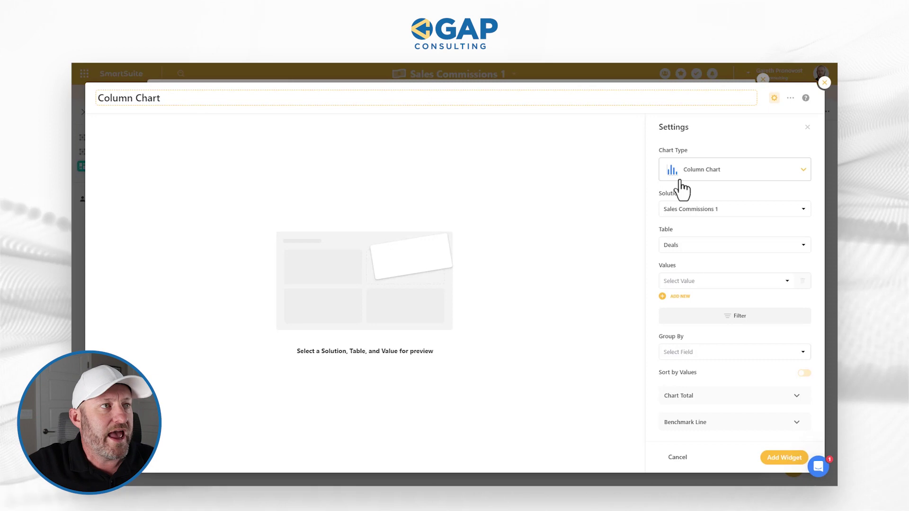
Step: Keep Sales Commissions 1 as the chart's solution and use Closed Amount, found with "clo", as its value
{"action": "left_click", "coordinate": [699, 210]}
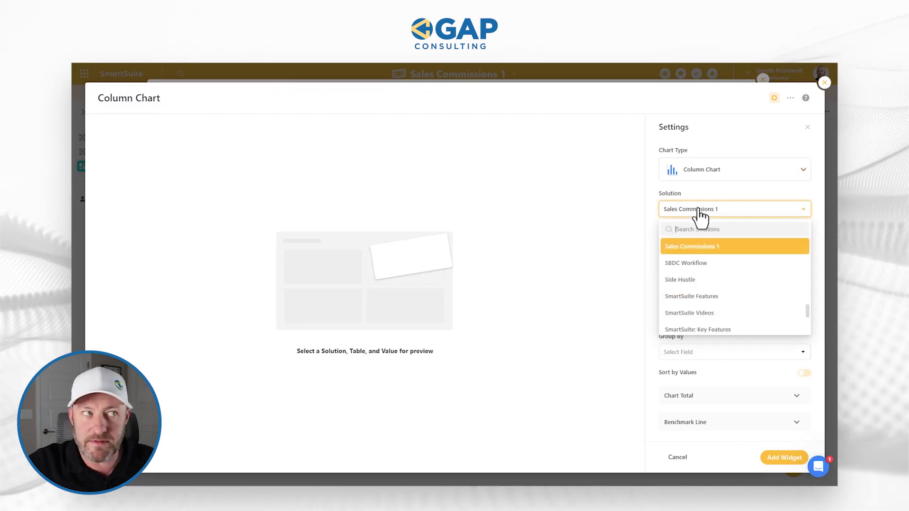
{"action": "left_click", "coordinate": [686, 211]}
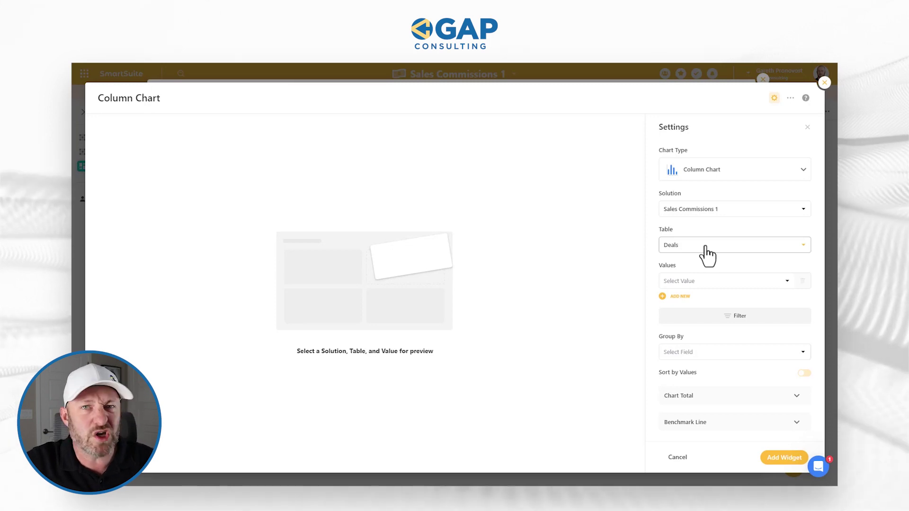
{"action": "left_click", "coordinate": [723, 284]}
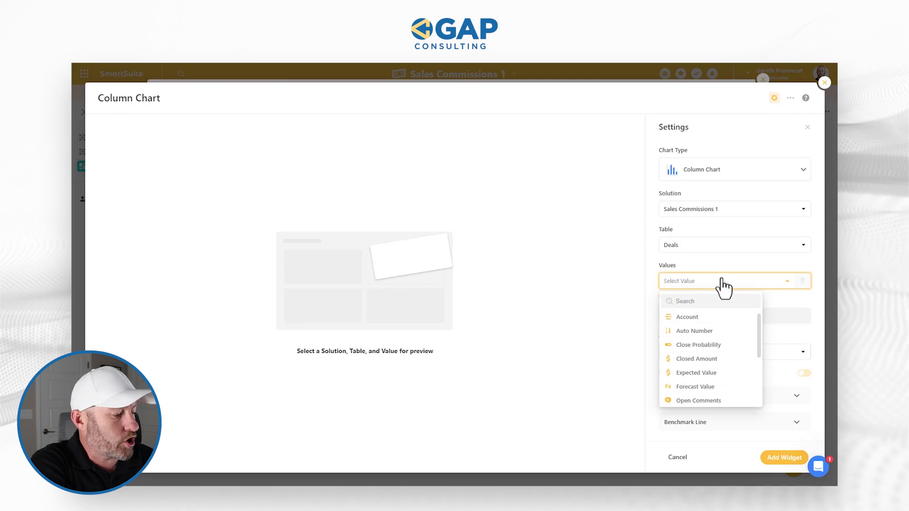
{"action": "type", "text": "clo"}
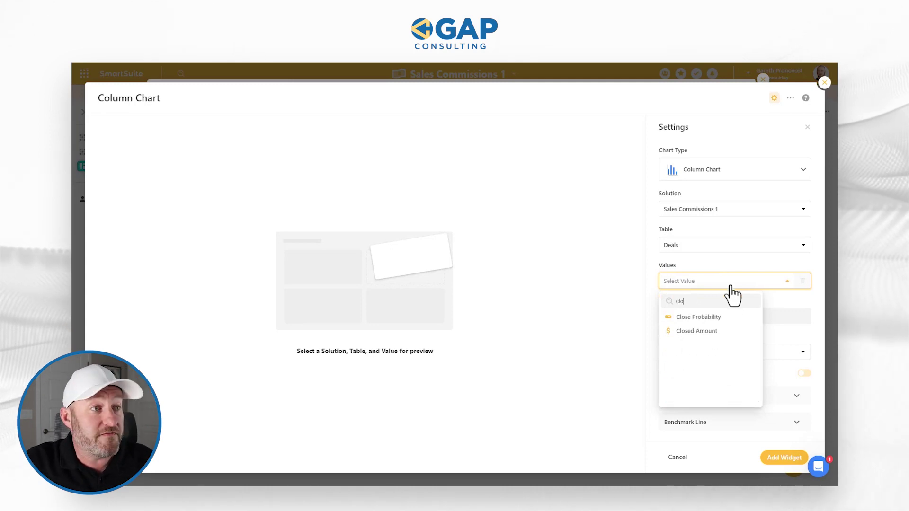
{"action": "left_click", "coordinate": [722, 330]}
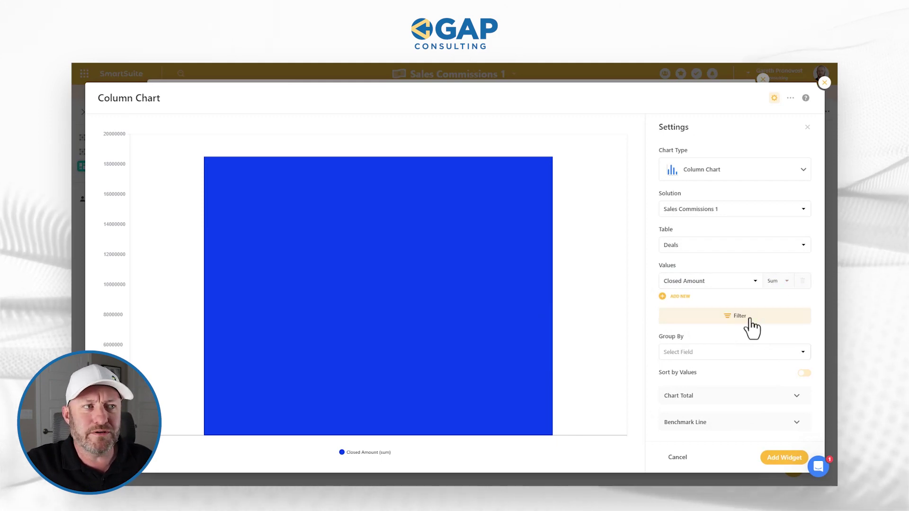
Step: Group the column chart by Salesperson and inspect the closed amounts of the individual columns
{"action": "left_click", "coordinate": [713, 356]}
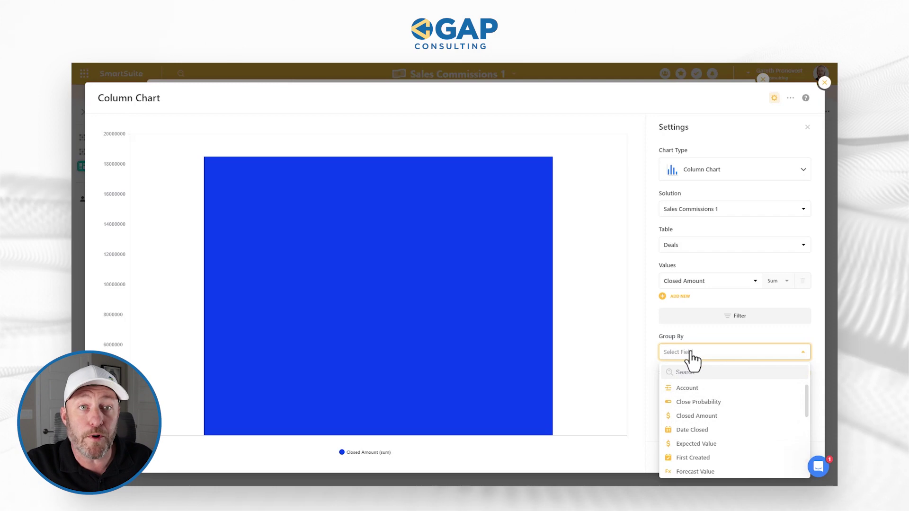
{"action": "mouse_move", "coordinate": [474, 226]}
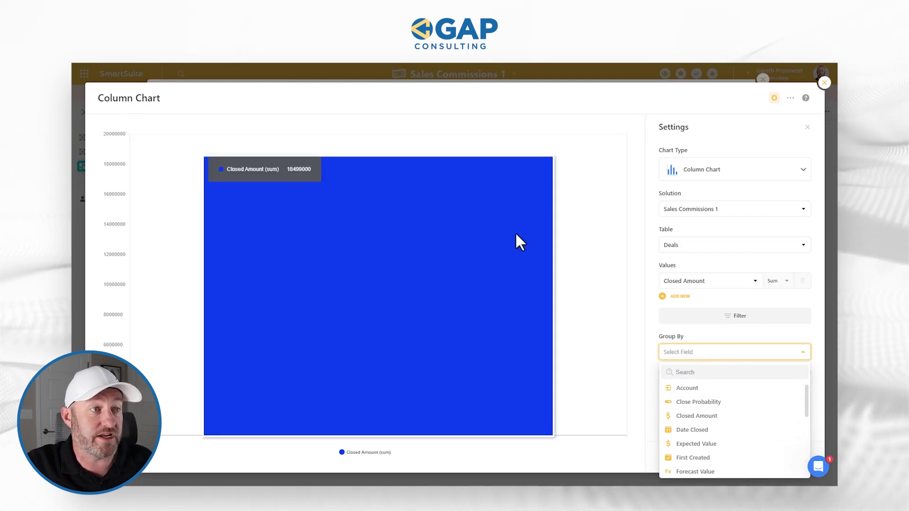
{"action": "scroll", "coordinate": [722, 431], "scroll_direction": "down", "scroll_amount": 5}
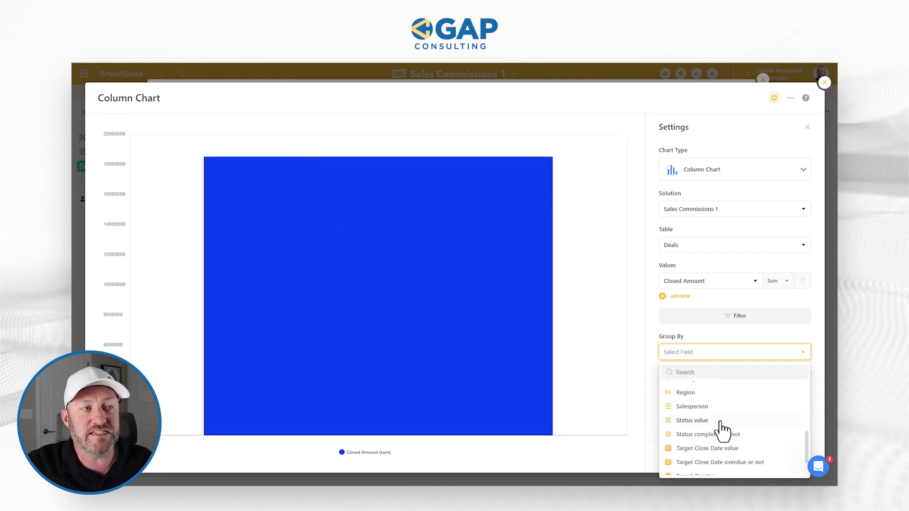
{"action": "left_click", "coordinate": [701, 407]}
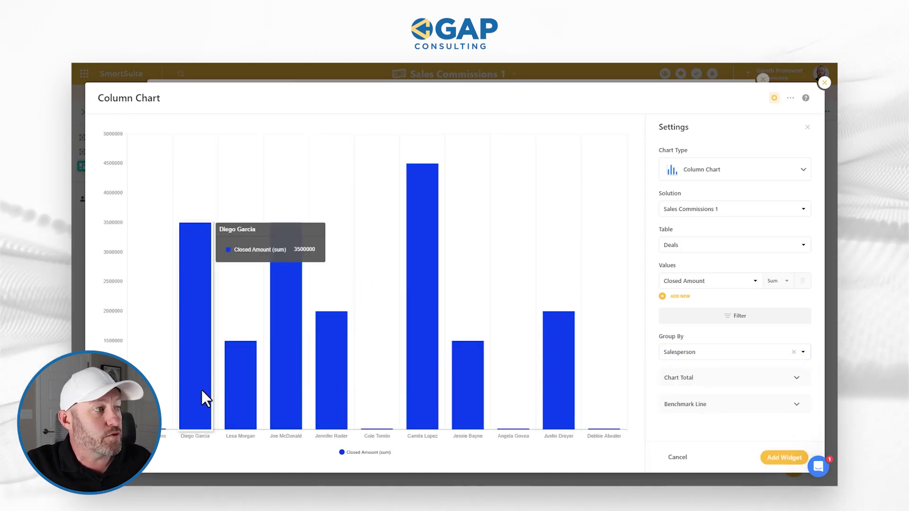
{"action": "mouse_move", "coordinate": [265, 395]}
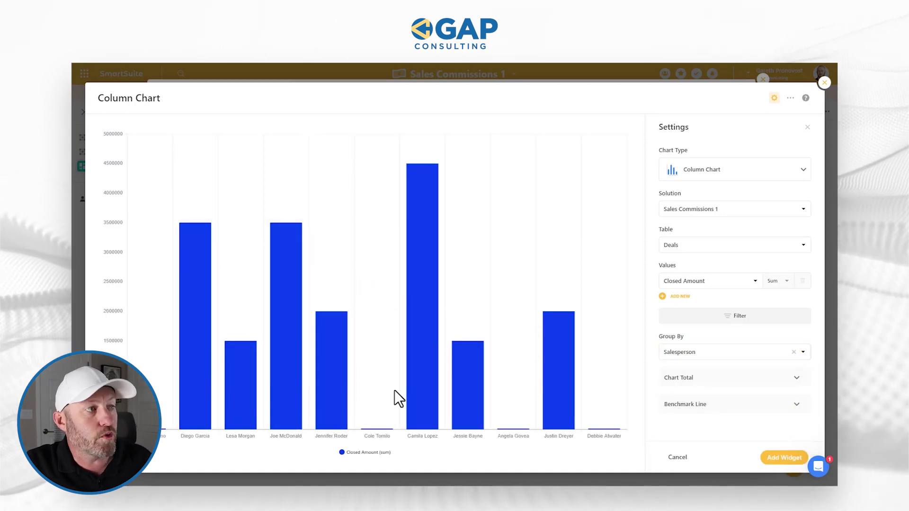
{"action": "mouse_move", "coordinate": [567, 401]}
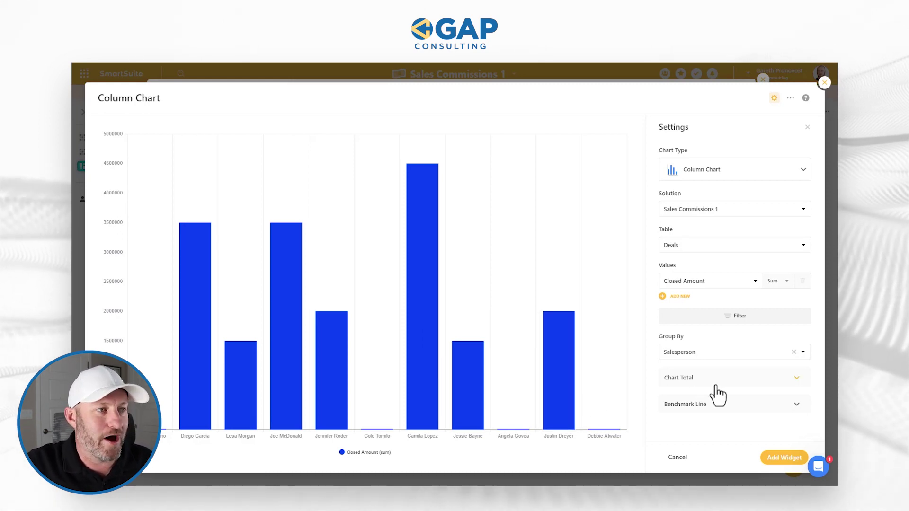
Step: Add a chart filter on the Date Closed field, found with the search text "clo"
{"action": "left_click", "coordinate": [737, 322]}
{"action": "left_click", "coordinate": [563, 352]}
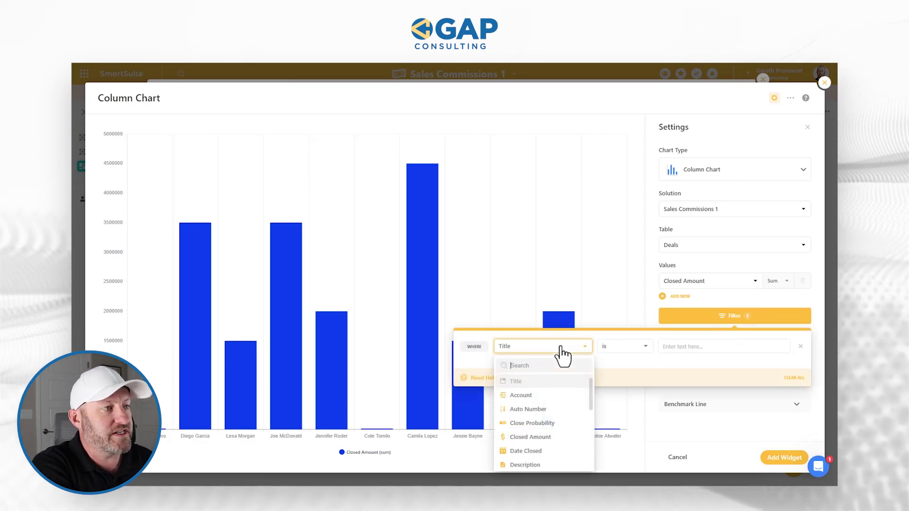
{"action": "type", "text": "clo"}
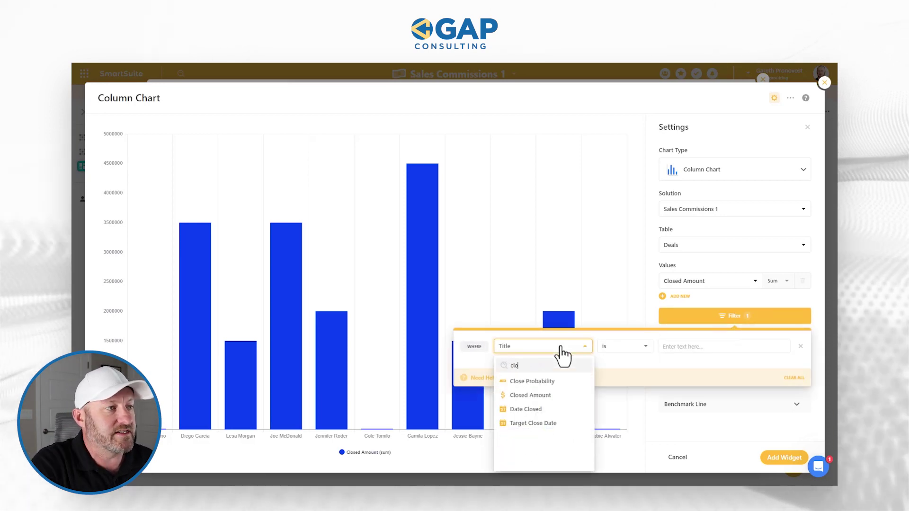
{"action": "left_click", "coordinate": [563, 410]}
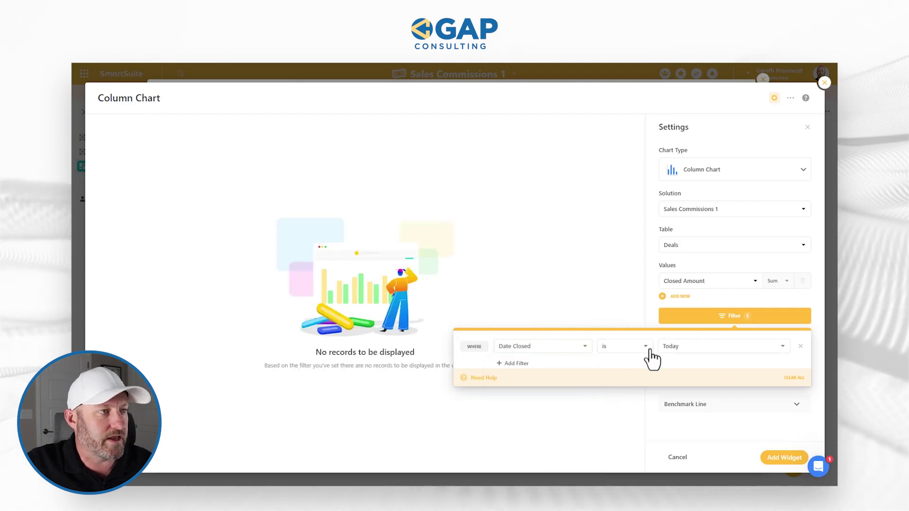
Step: Set the Date Closed filter's condition to "is on or after" with an Exact date as the comparison
{"action": "left_click", "coordinate": [635, 349]}
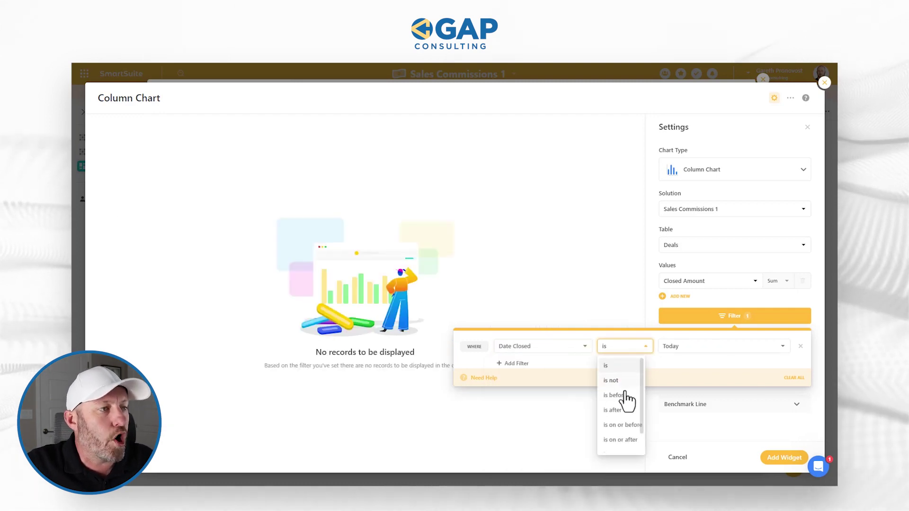
{"action": "left_click", "coordinate": [621, 439]}
{"action": "left_click", "coordinate": [696, 354]}
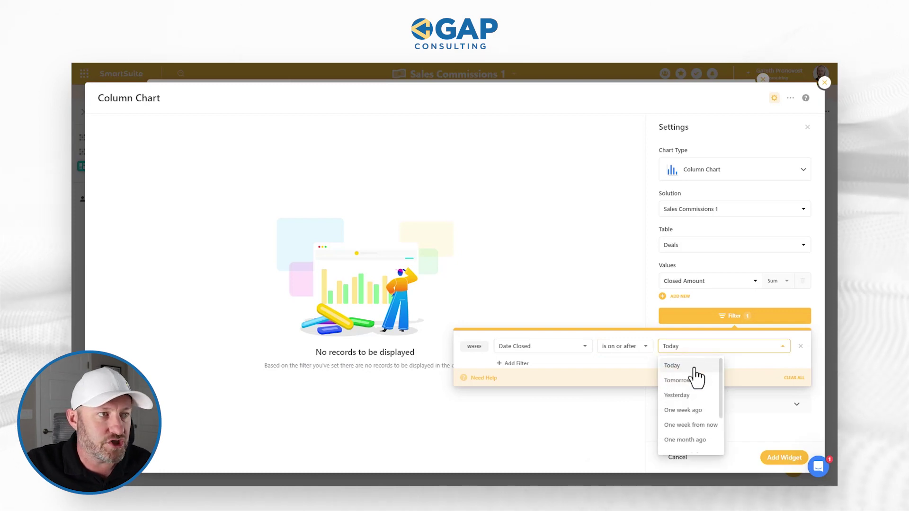
{"action": "left_click", "coordinate": [634, 350]}
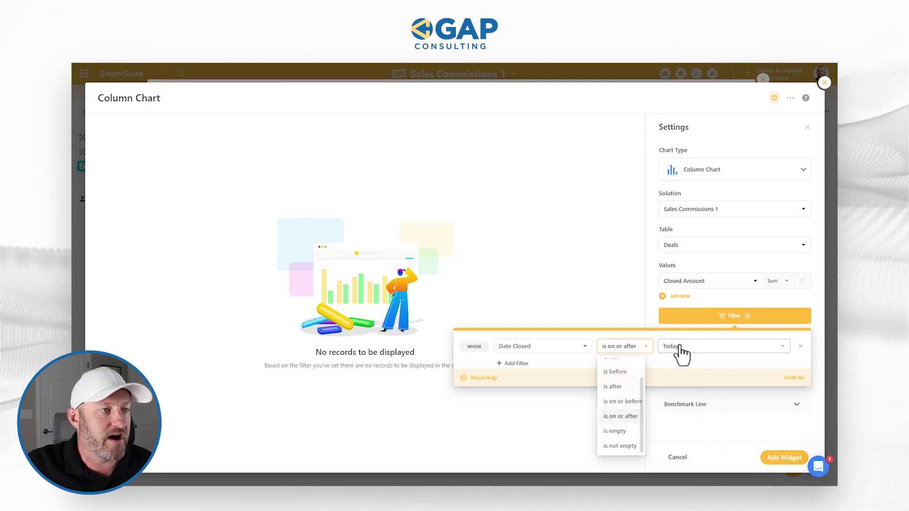
{"action": "left_click", "coordinate": [679, 354]}
{"action": "scroll", "coordinate": [695, 419], "scroll_direction": "down", "scroll_amount": 2}
{"action": "left_click", "coordinate": [684, 446]}
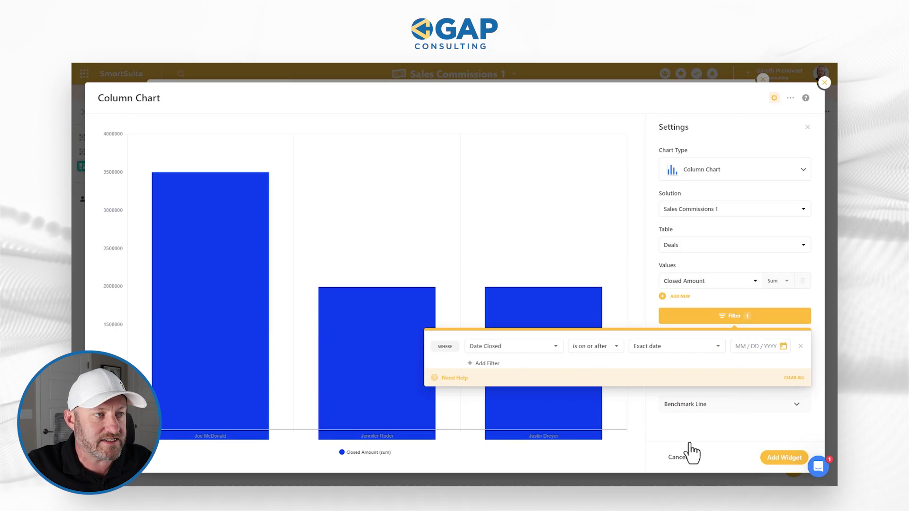
Step: Set the Date Closed filter's exact date to 1/1/2022 and save the date
{"action": "left_click", "coordinate": [758, 348]}
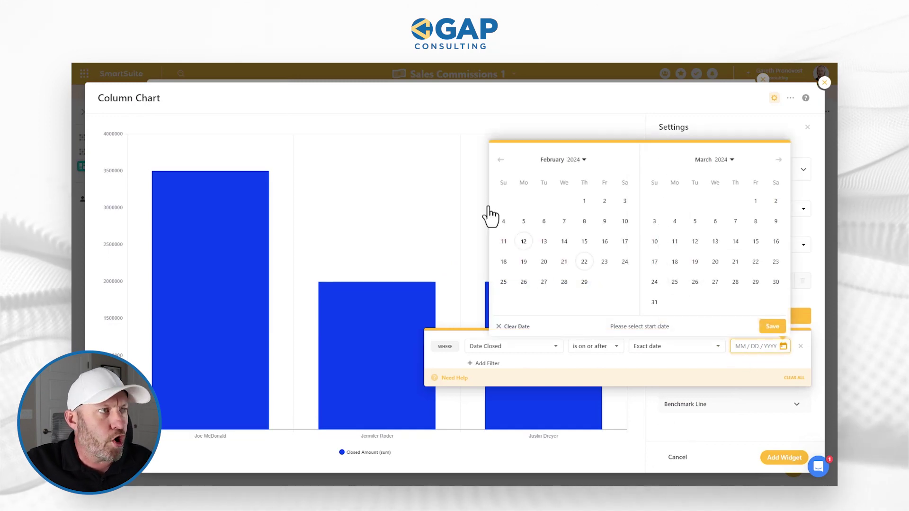
{"action": "left_click", "coordinate": [499, 161]}
{"action": "left_click", "coordinate": [500, 160]}
{"action": "left_click", "coordinate": [499, 160]}
{"action": "left_click", "coordinate": [500, 161]}
{"action": "left_click", "coordinate": [500, 160]}
{"action": "left_click", "coordinate": [500, 160]}
{"action": "left_click", "coordinate": [499, 160]}
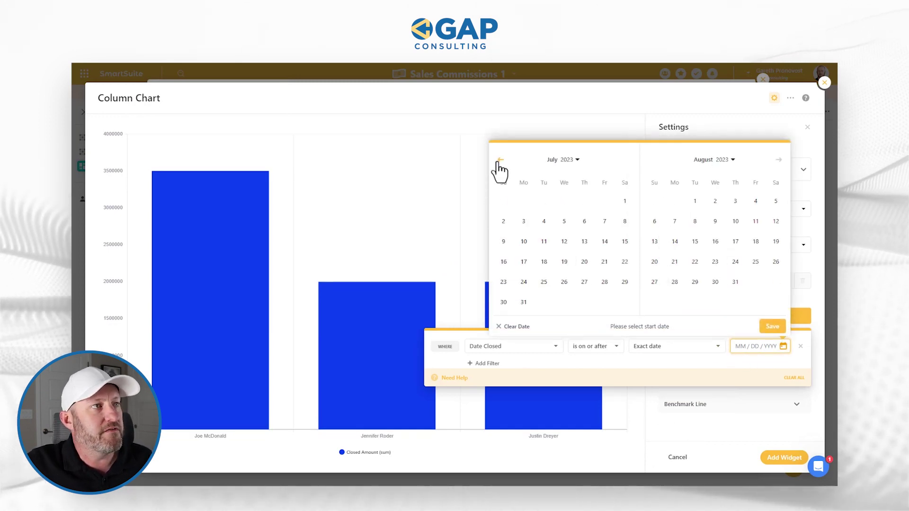
{"action": "left_click", "coordinate": [500, 160]}
{"action": "left_click", "coordinate": [500, 161]}
{"action": "left_click", "coordinate": [500, 161]}
{"action": "left_click", "coordinate": [500, 160]}
{"action": "left_click", "coordinate": [500, 161]}
{"action": "left_click", "coordinate": [500, 160]}
{"action": "left_click", "coordinate": [500, 161]}
{"action": "left_click", "coordinate": [500, 160]}
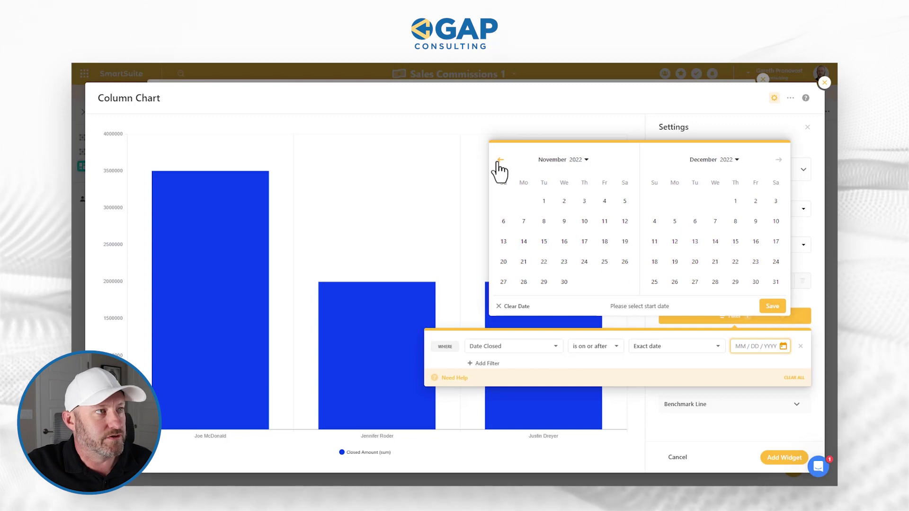
{"action": "left_click", "coordinate": [500, 161]}
{"action": "left_click", "coordinate": [500, 160]}
{"action": "left_click", "coordinate": [500, 160]}
{"action": "left_click", "coordinate": [500, 161]}
{"action": "left_click", "coordinate": [500, 161]}
{"action": "left_click", "coordinate": [500, 160]}
{"action": "left_click", "coordinate": [500, 161]}
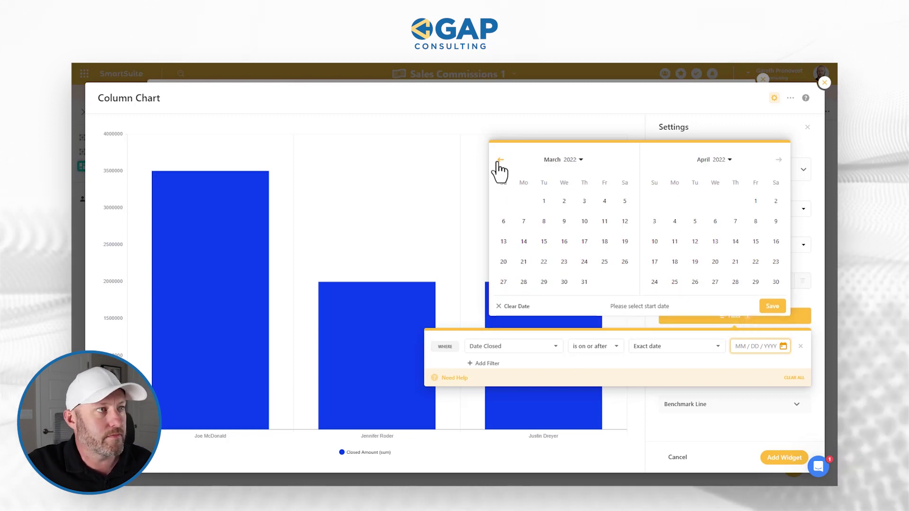
{"action": "left_click", "coordinate": [499, 161]}
{"action": "left_click", "coordinate": [500, 160]}
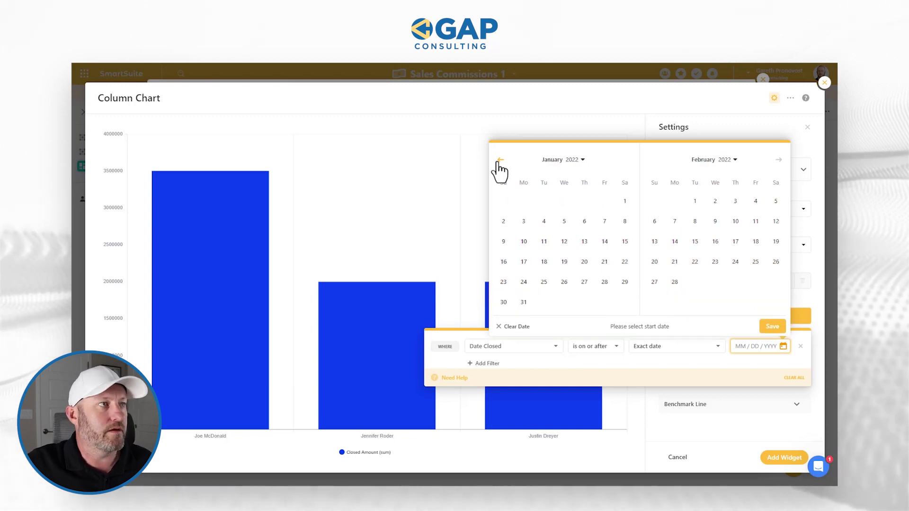
{"action": "left_click", "coordinate": [625, 202]}
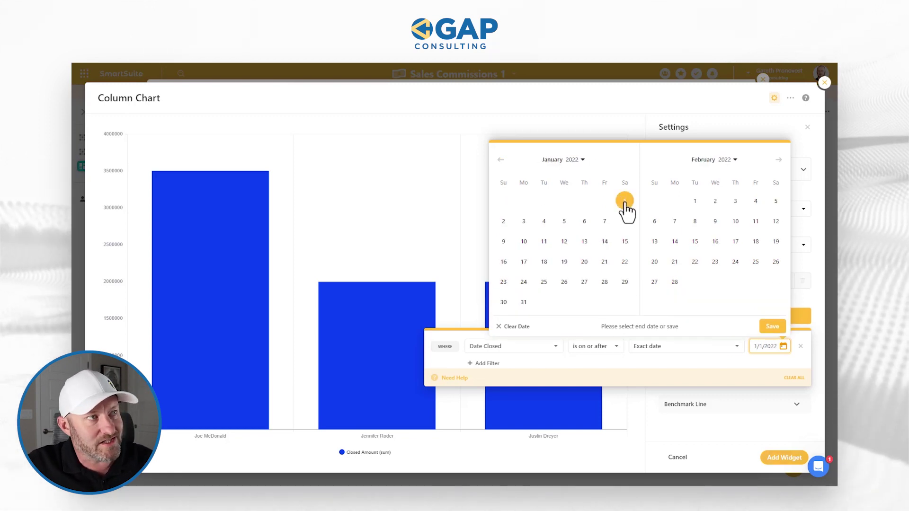
{"action": "left_click", "coordinate": [780, 330]}
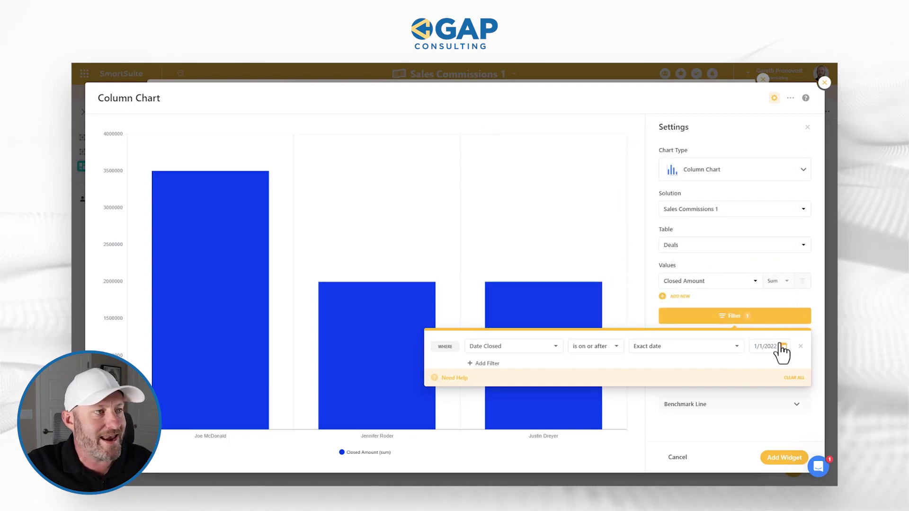
Step: Add a second chart filter on the Date Closed field, combined with the first by AND
{"action": "left_click", "coordinate": [486, 363]}
{"action": "left_click", "coordinate": [490, 370]}
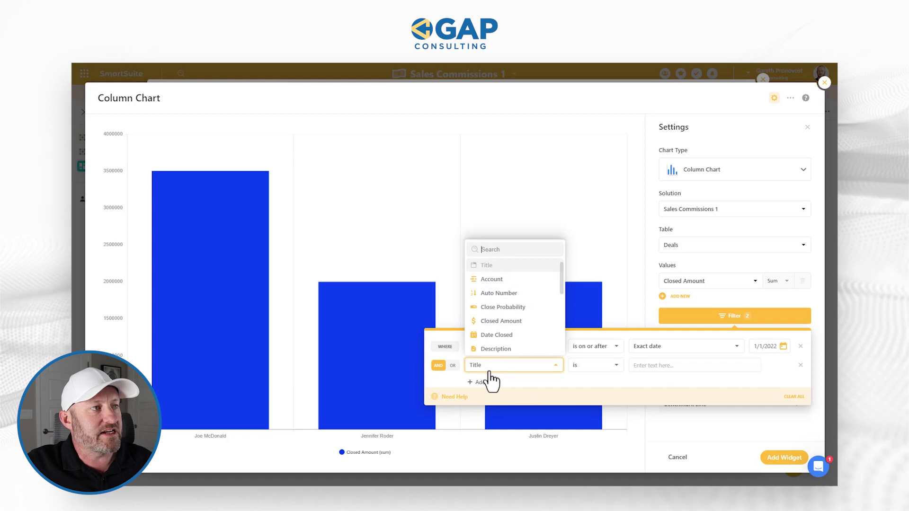
{"action": "scroll", "coordinate": [499, 303], "scroll_direction": "down", "scroll_amount": 2}
{"action": "left_click", "coordinate": [495, 279]}
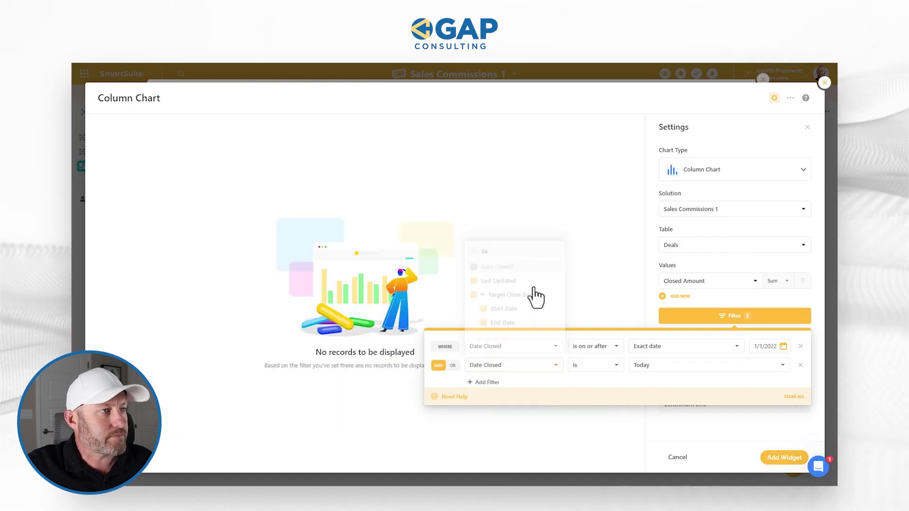
Step: Set the second Date Closed filter's condition to "is on or before" with an Exact date as the comparison
{"action": "left_click", "coordinate": [606, 370]}
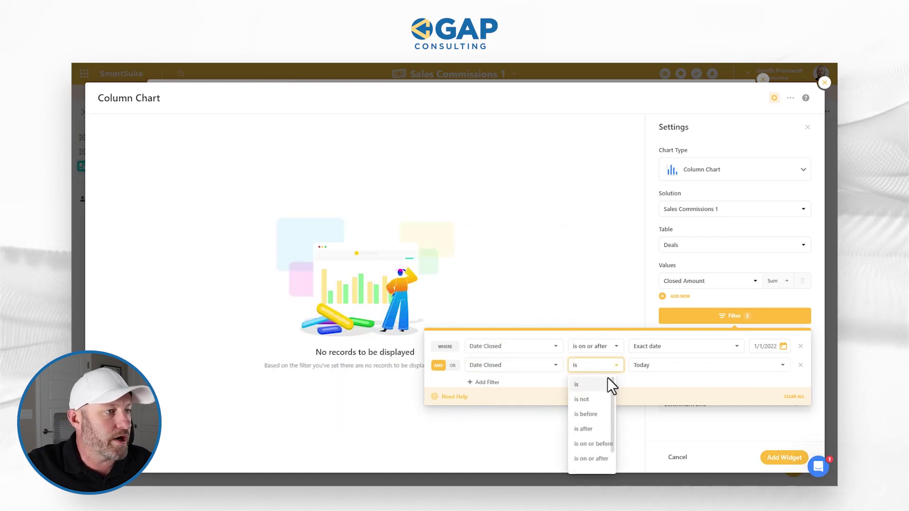
{"action": "left_click", "coordinate": [595, 445]}
{"action": "left_click", "coordinate": [661, 369]}
{"action": "scroll", "coordinate": [670, 447], "scroll_direction": "down", "scroll_amount": 3}
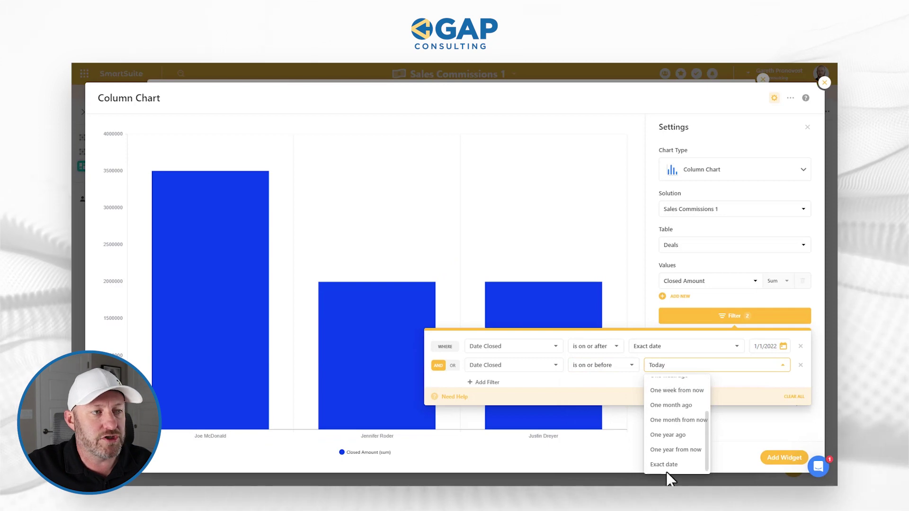
{"action": "left_click", "coordinate": [665, 466]}
Step: Set the second Date Closed filter's exact date to 12/31/2022, save it and close the filter settings
{"action": "left_click", "coordinate": [756, 366]}
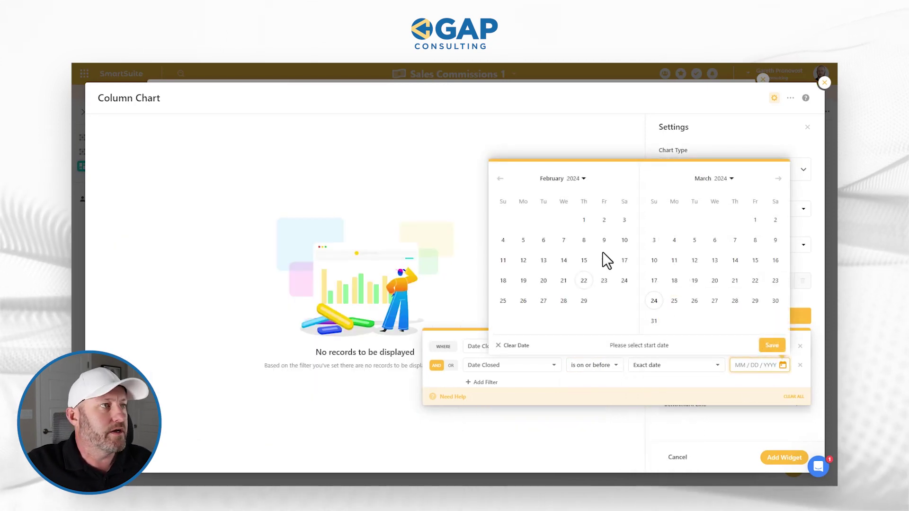
{"action": "left_click", "coordinate": [500, 179]}
{"action": "left_click", "coordinate": [500, 179]}
{"action": "left_click", "coordinate": [500, 178]}
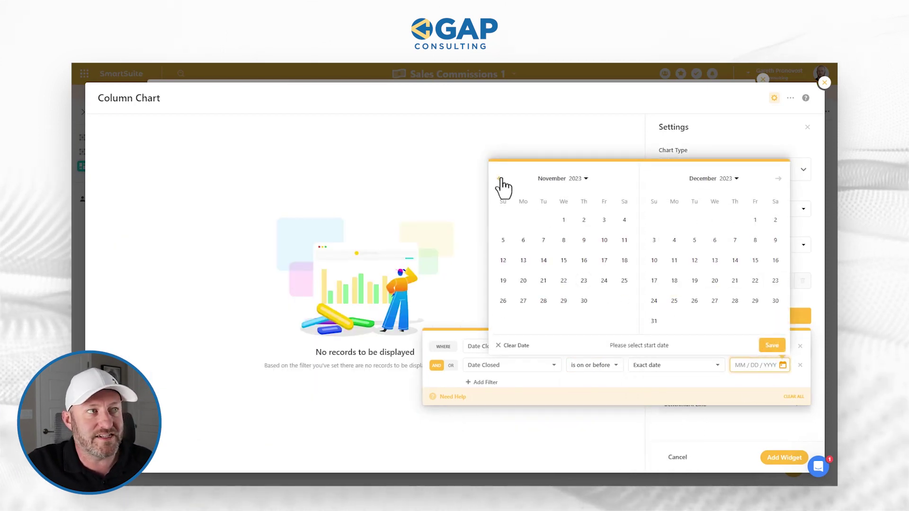
{"action": "left_click", "coordinate": [500, 178]}
{"action": "left_click", "coordinate": [500, 178]}
{"action": "left_click", "coordinate": [500, 179]}
{"action": "left_click", "coordinate": [499, 179]}
{"action": "left_click", "coordinate": [500, 178]}
{"action": "left_click", "coordinate": [499, 178]}
{"action": "left_click", "coordinate": [499, 178]}
{"action": "left_click", "coordinate": [499, 179]}
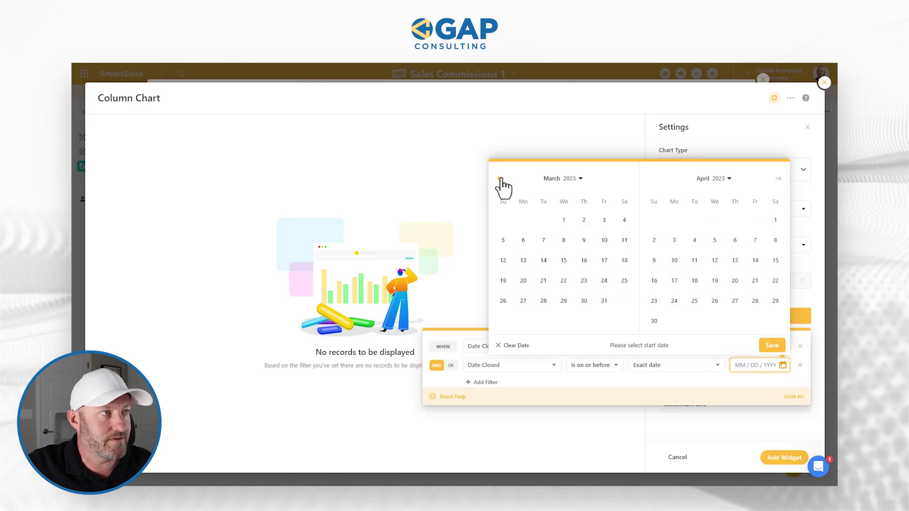
{"action": "left_click", "coordinate": [500, 179]}
{"action": "left_click", "coordinate": [500, 178]}
{"action": "left_click", "coordinate": [500, 178]}
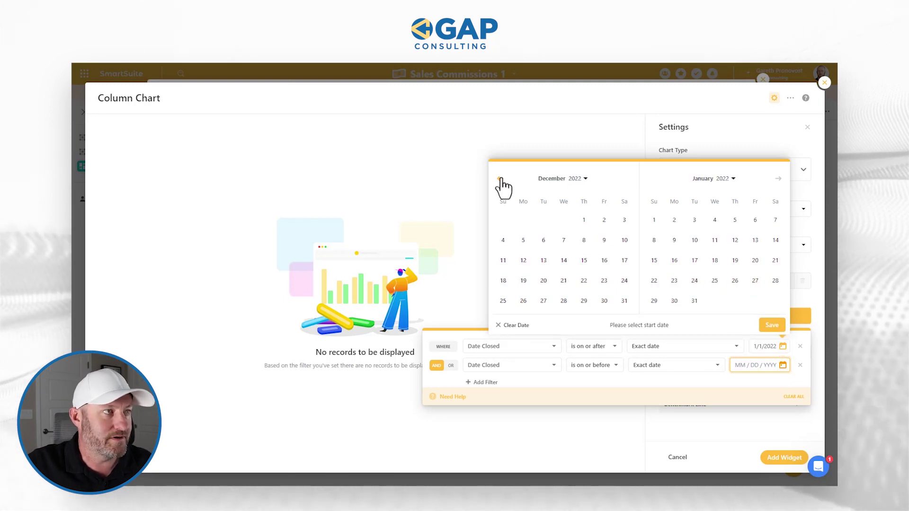
{"action": "left_click", "coordinate": [624, 301]}
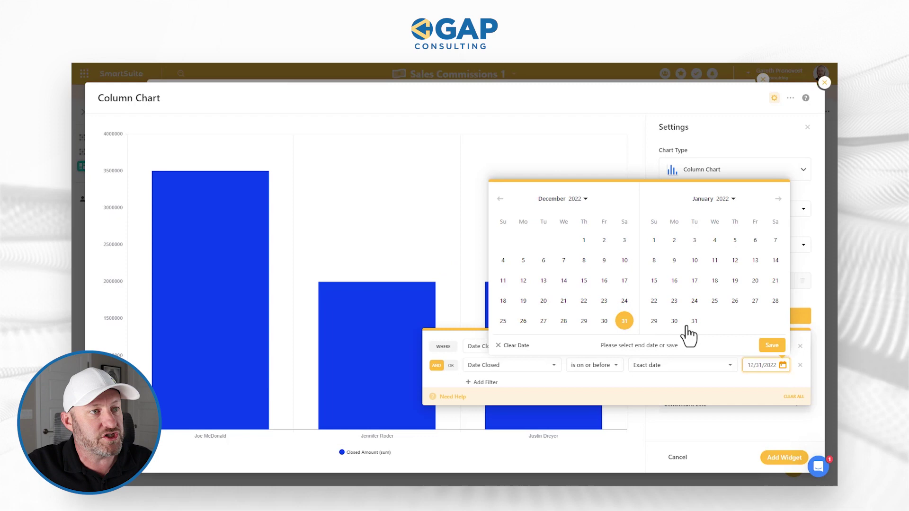
{"action": "left_click", "coordinate": [772, 346]}
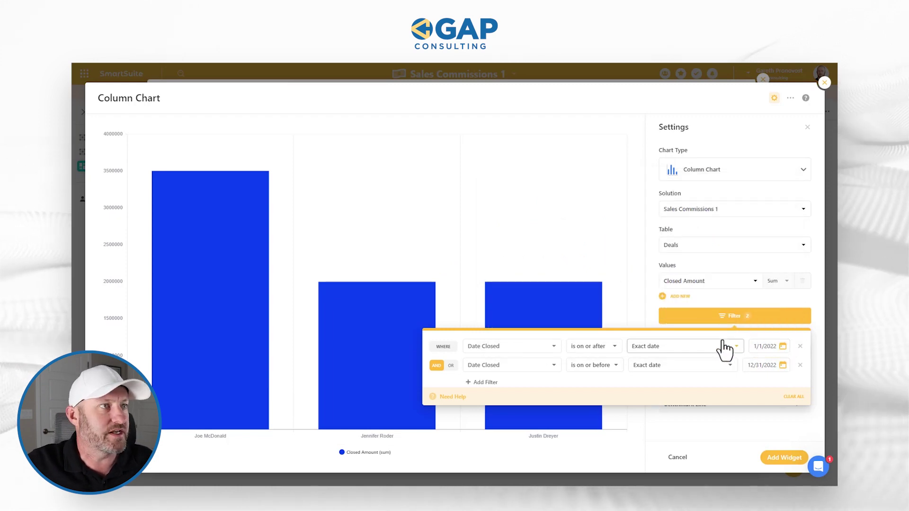
{"action": "left_click", "coordinate": [775, 427]}
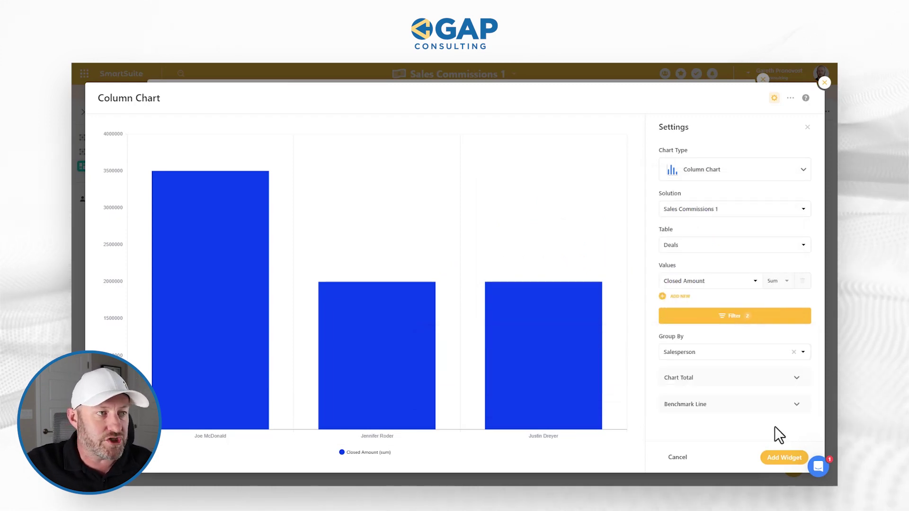
Step: Show the sum of Closed Amount as the chart total and add the column chart widget to the dashboard
{"action": "left_click", "coordinate": [711, 386]}
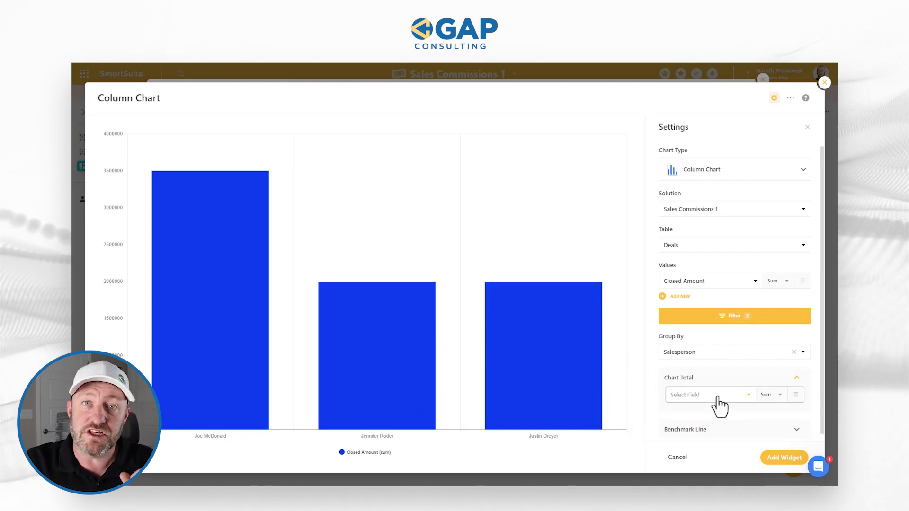
{"action": "left_click", "coordinate": [719, 401]}
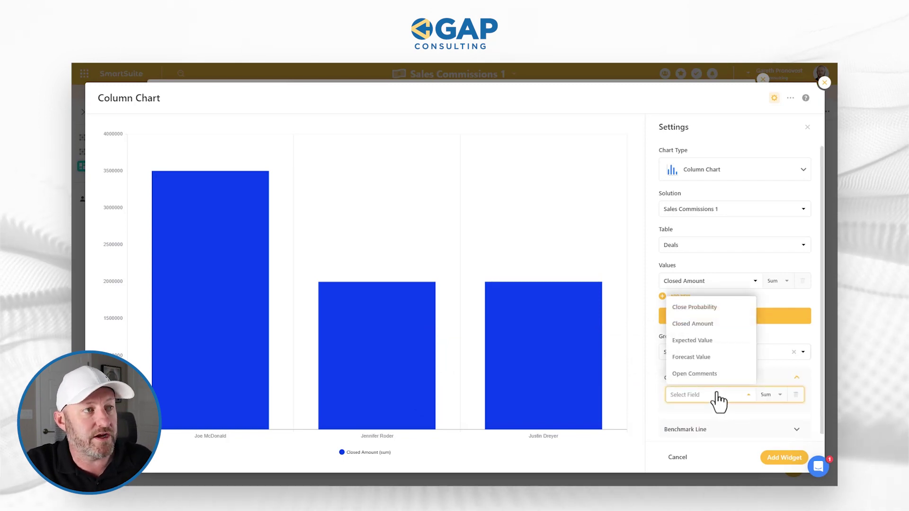
{"action": "left_click", "coordinate": [685, 326]}
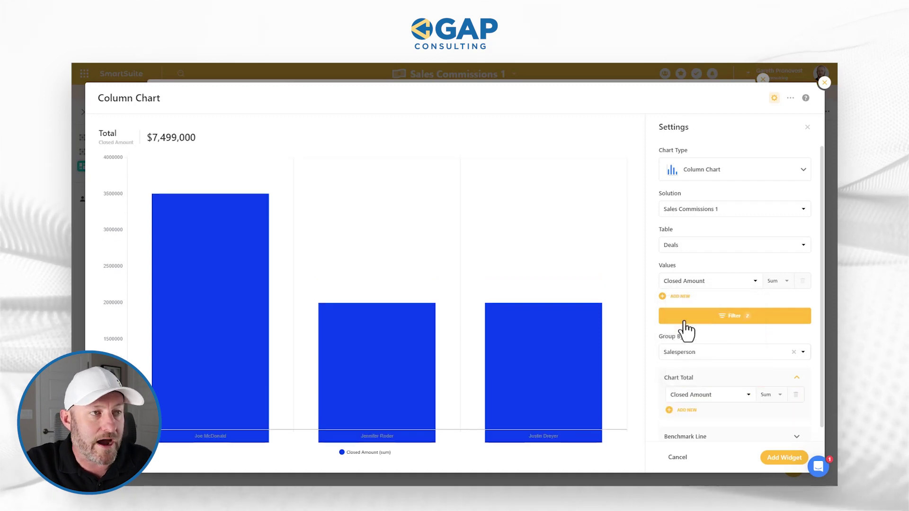
{"action": "mouse_move", "coordinate": [220, 280]}
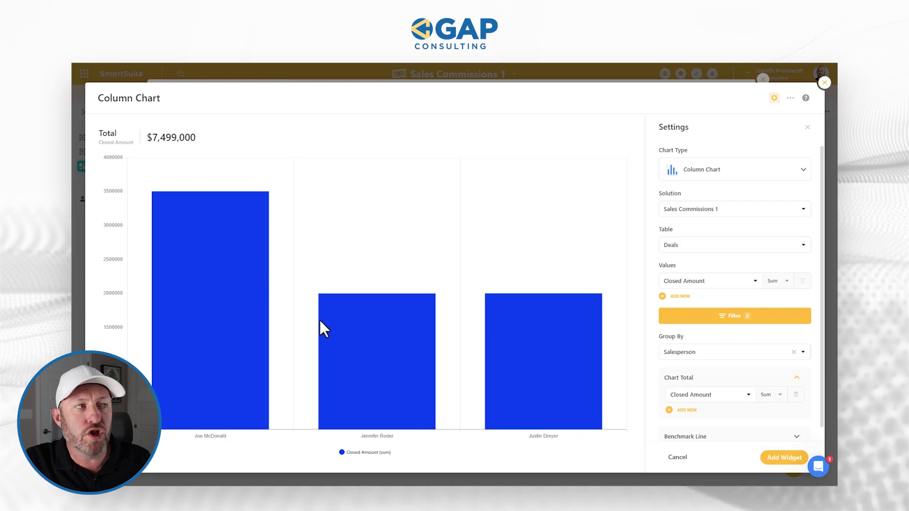
{"action": "mouse_move", "coordinate": [527, 336]}
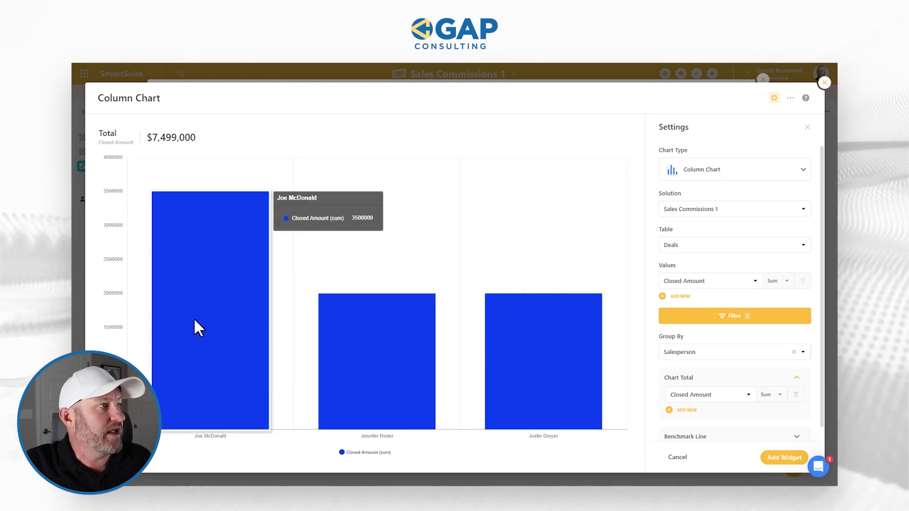
{"action": "mouse_move", "coordinate": [331, 343]}
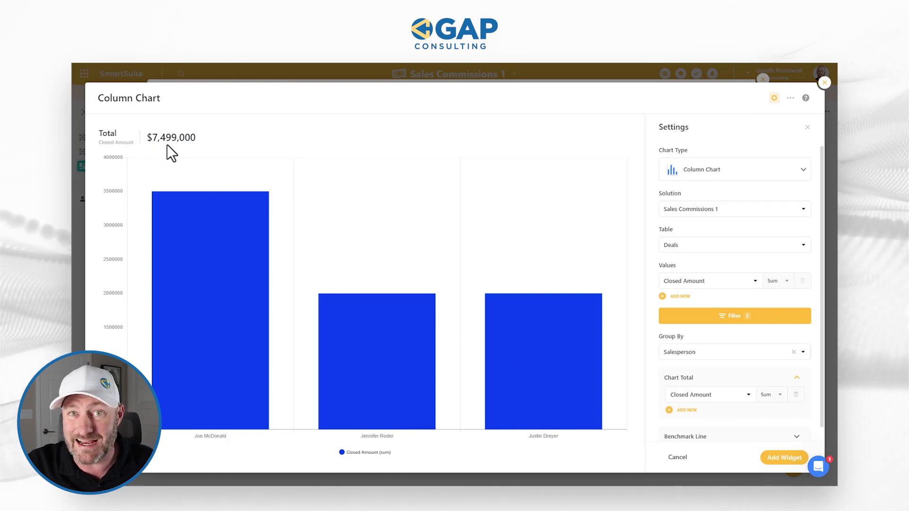
{"action": "scroll", "coordinate": [751, 417], "scroll_direction": "down", "scroll_amount": 1}
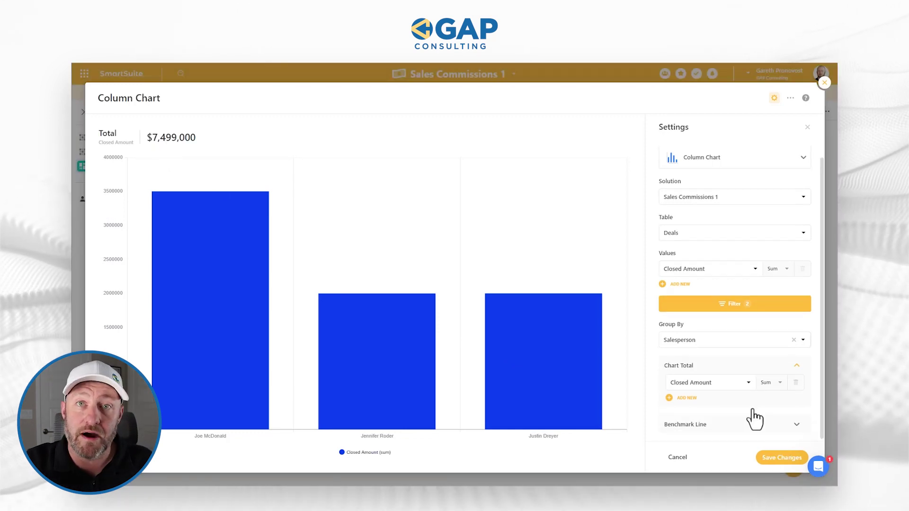
{"action": "left_click", "coordinate": [784, 458]}
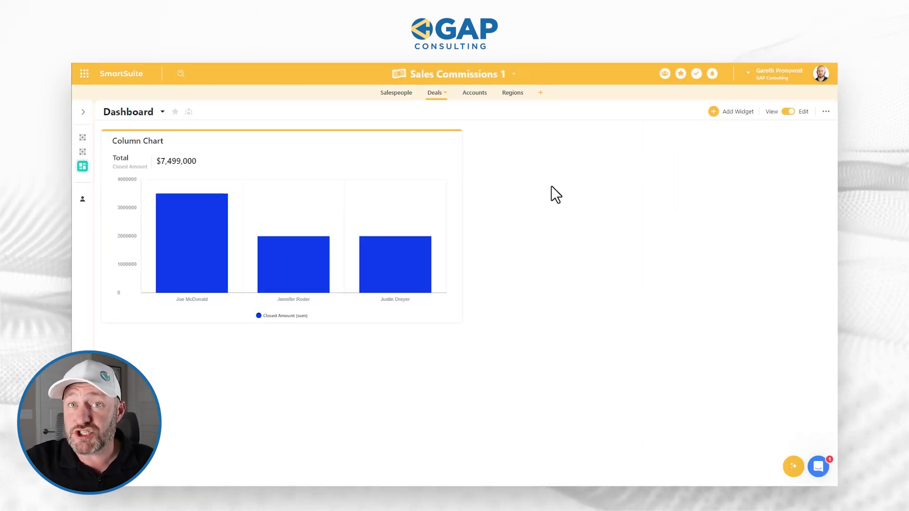
Step: Rename the column chart widget on the dashboard to "Sales of 2022"
{"action": "left_click", "coordinate": [164, 141]}
{"action": "triple_click", "coordinate": [153, 141]}
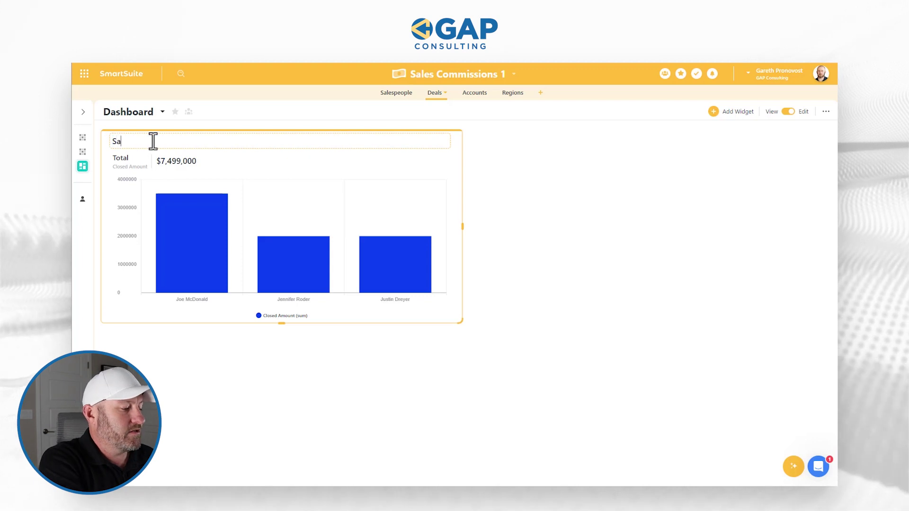
{"action": "type", "text": "Sales of 20"}
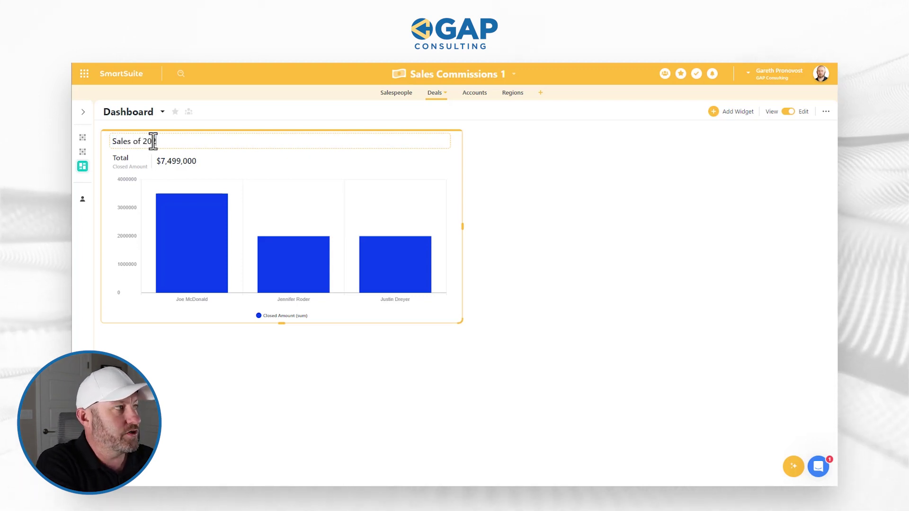
{"action": "type", "text": "22"}
{"action": "left_click", "coordinate": [550, 198]}
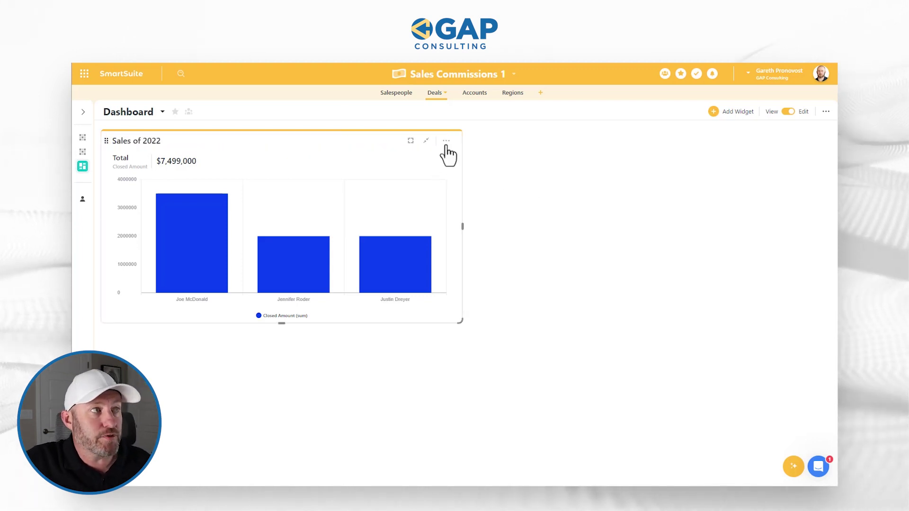
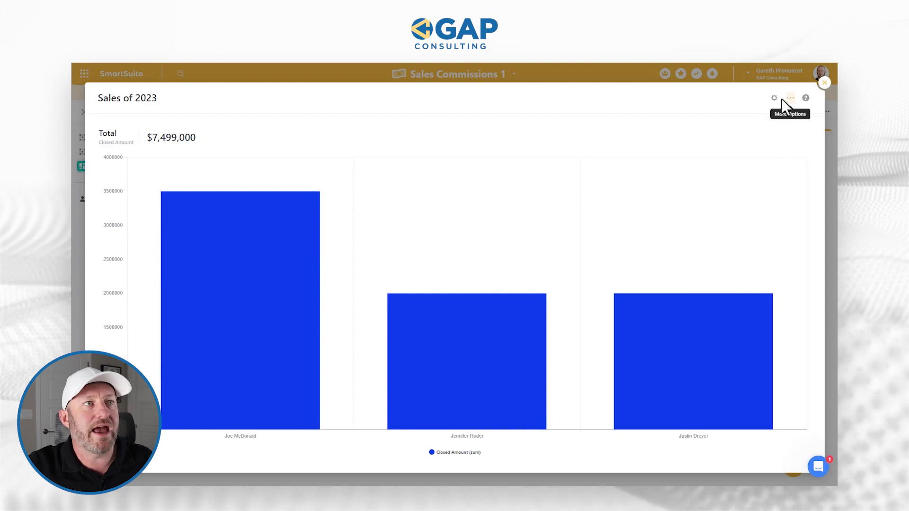
Step: In the Sales of 2023 chart's filter settings, set the "is on or before" Date Closed filter's exact date to 12/31/2023
{"action": "left_click", "coordinate": [775, 100]}
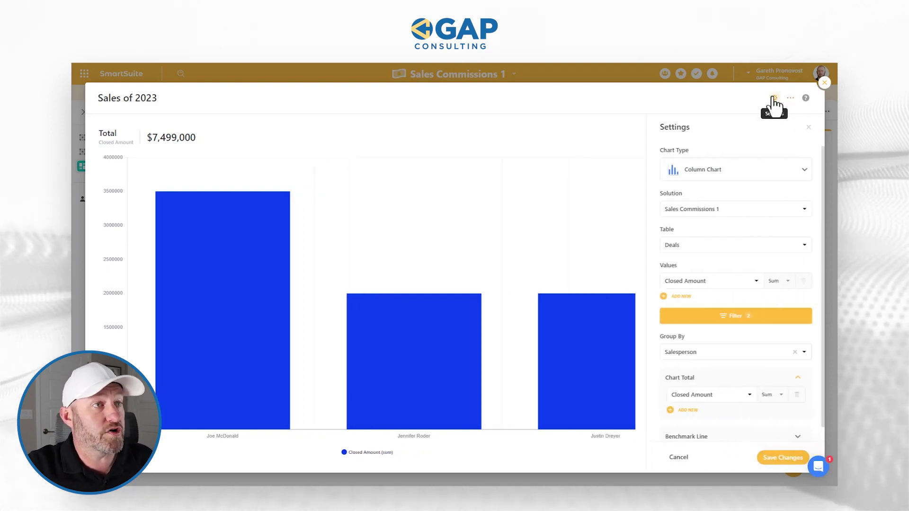
{"action": "scroll", "coordinate": [734, 385], "scroll_direction": "down", "scroll_amount": 1}
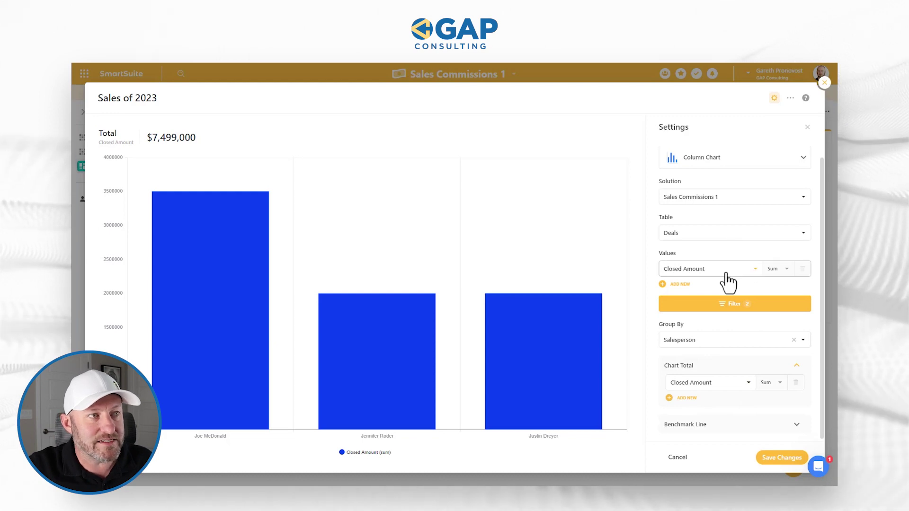
{"action": "left_click", "coordinate": [733, 305]}
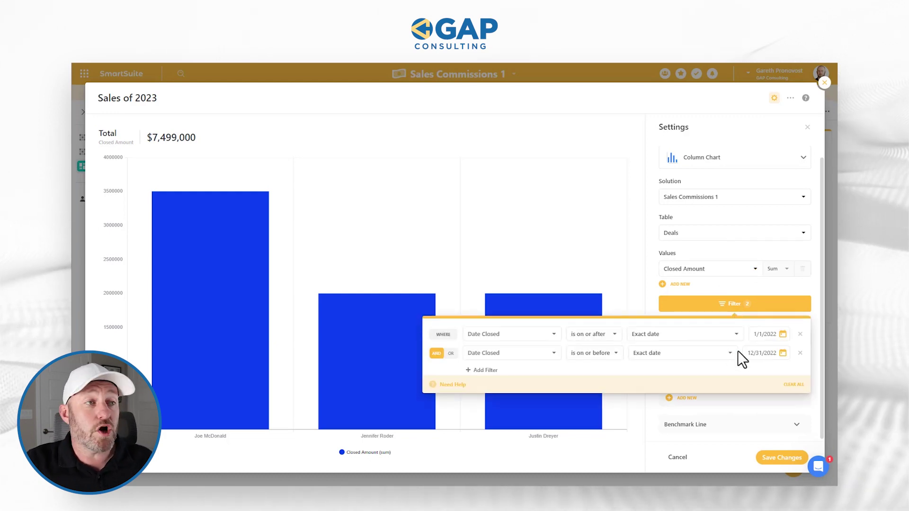
{"action": "left_click", "coordinate": [765, 354]}
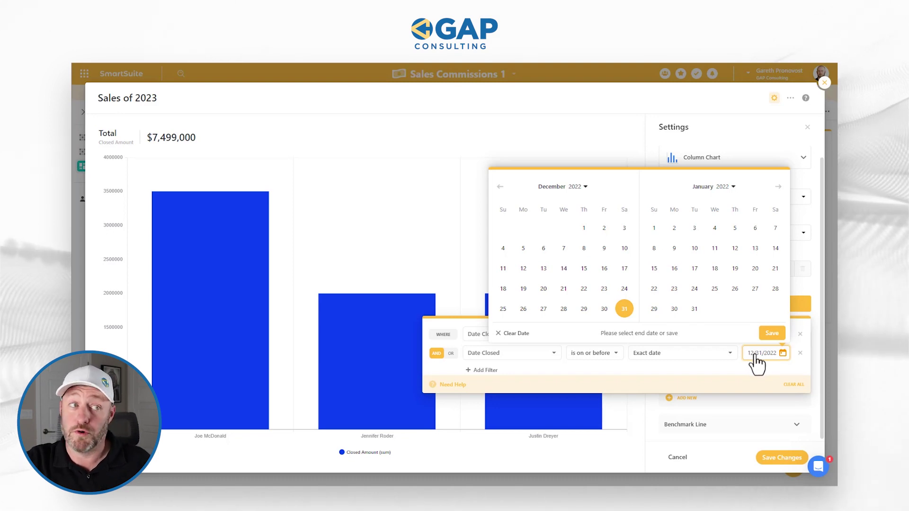
{"action": "left_click", "coordinate": [778, 187]}
{"action": "left_click", "coordinate": [778, 187]}
{"action": "left_click", "coordinate": [778, 187]}
{"action": "left_click", "coordinate": [778, 188]}
{"action": "left_click", "coordinate": [778, 187]}
{"action": "left_click", "coordinate": [778, 188]}
{"action": "left_click", "coordinate": [777, 187]}
{"action": "left_click", "coordinate": [778, 188]}
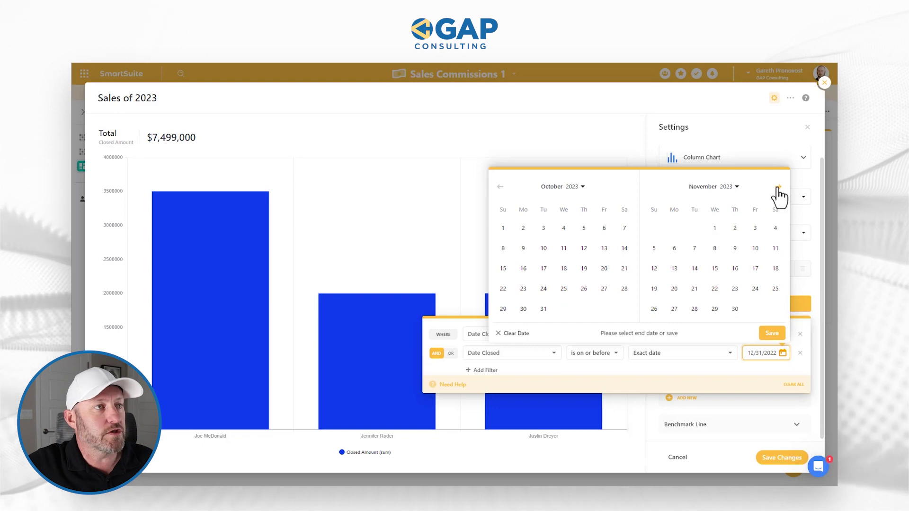
{"action": "left_click", "coordinate": [778, 188]}
{"action": "left_click", "coordinate": [655, 329]}
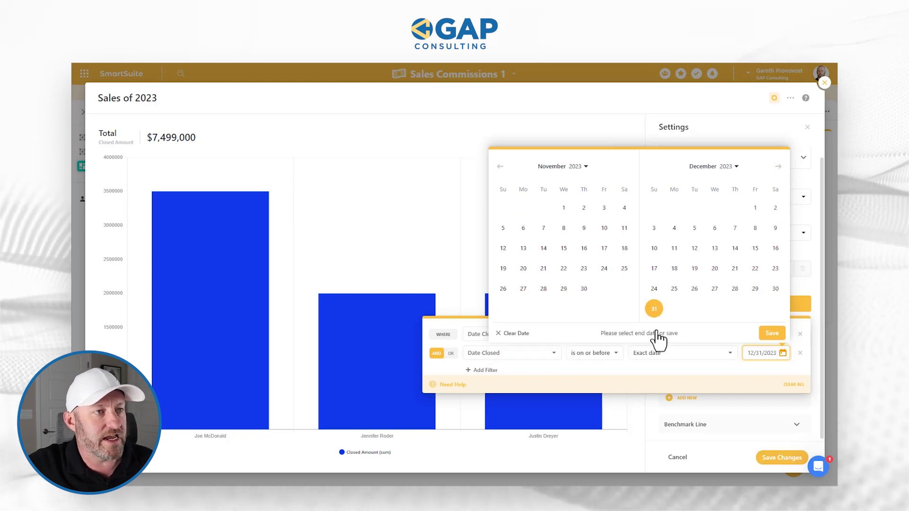
{"action": "left_click", "coordinate": [774, 334]}
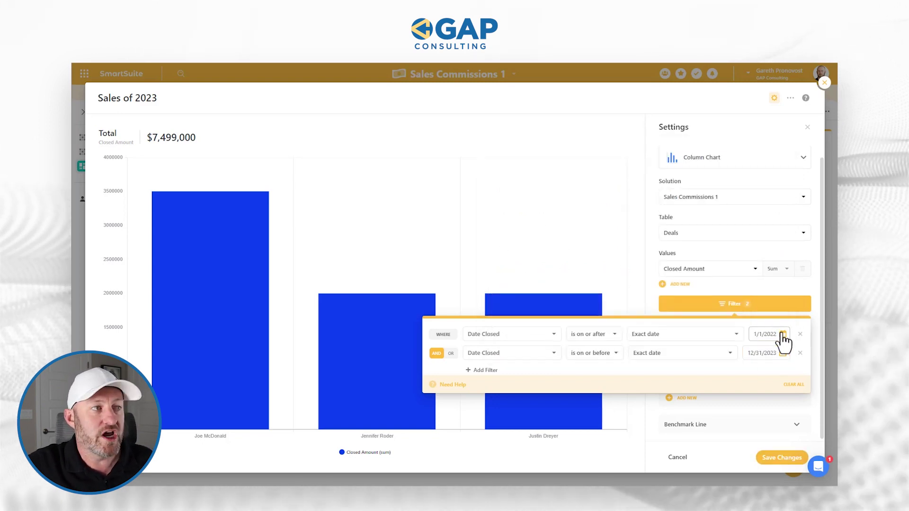
Step: Set the "is on or after" Date Closed filter's exact date to 1/1/2023 and save the changes to the Sales of 2023 chart
{"action": "left_click", "coordinate": [783, 334]}
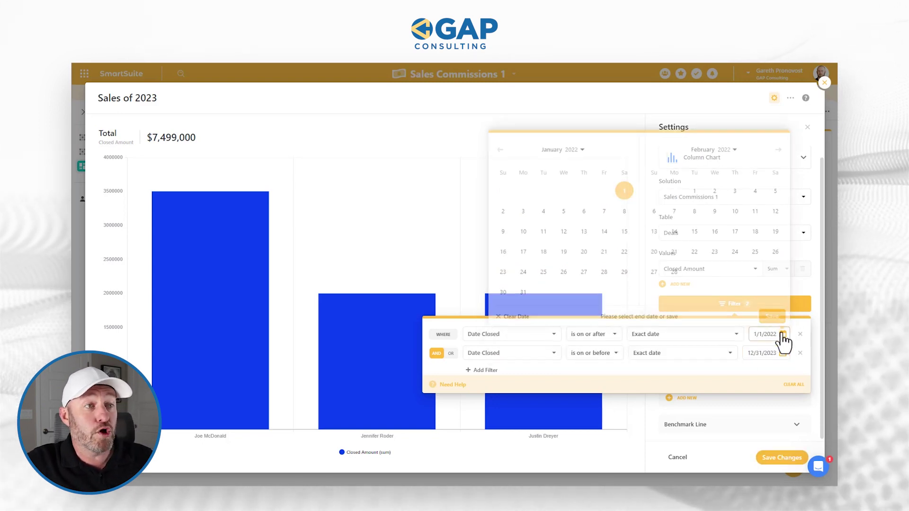
{"action": "double_click", "coordinate": [778, 148]}
{"action": "triple_click", "coordinate": [778, 148]}
{"action": "triple_click", "coordinate": [778, 148]}
{"action": "left_click", "coordinate": [778, 148]}
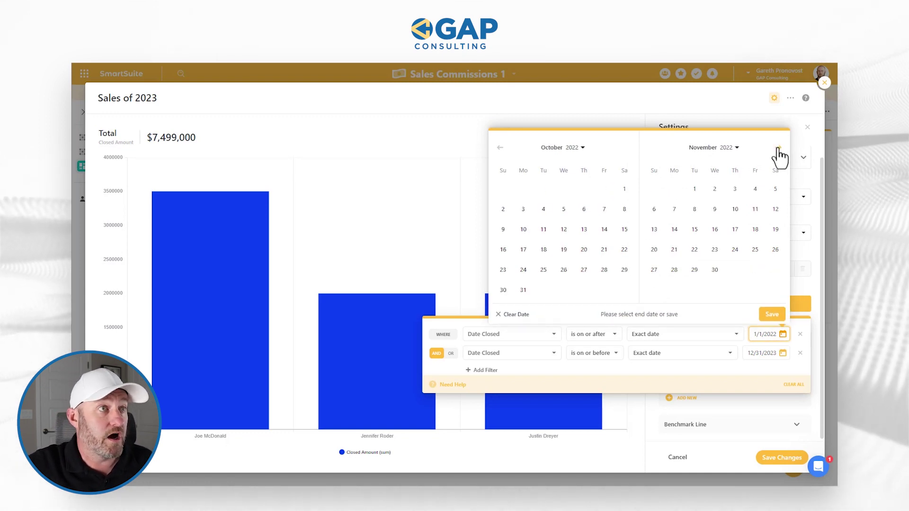
{"action": "left_click", "coordinate": [778, 148]}
{"action": "left_click", "coordinate": [778, 148]}
{"action": "left_click", "coordinate": [653, 189]}
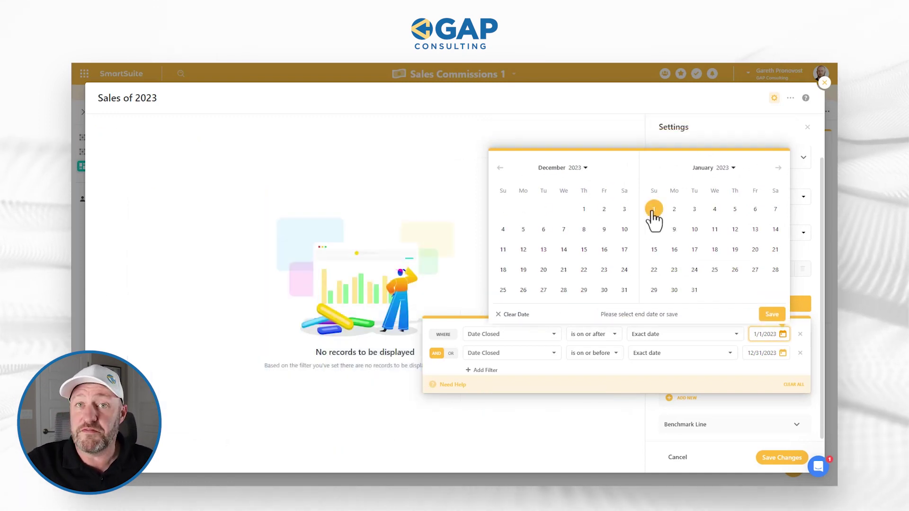
{"action": "left_click", "coordinate": [771, 314]}
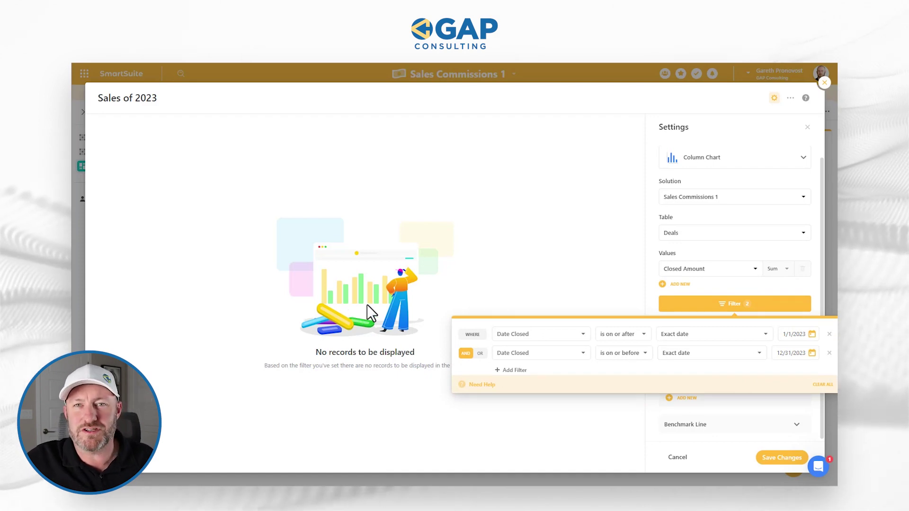
{"action": "left_click", "coordinate": [761, 455]}
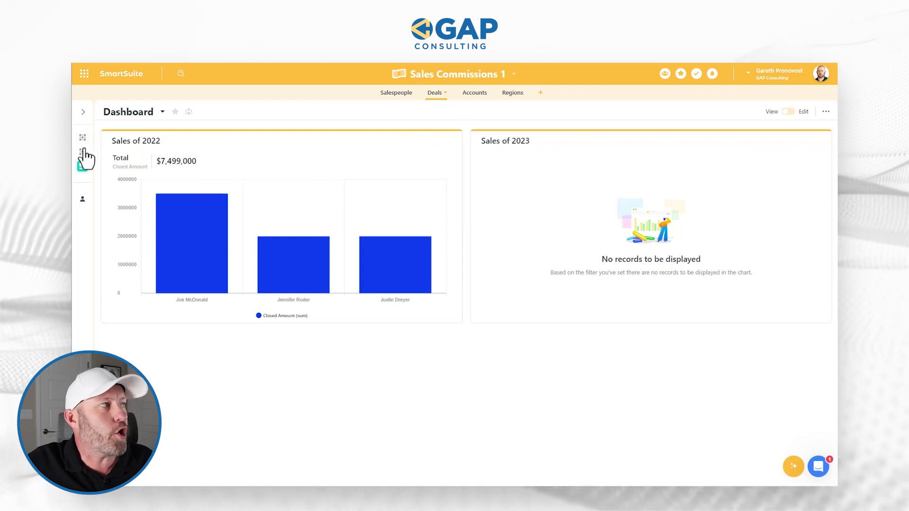
Step: Open the All Deals in Progress view and add the Date Closed field to its displayed fields
{"action": "left_click", "coordinate": [85, 151]}
{"action": "left_click", "coordinate": [122, 138]}
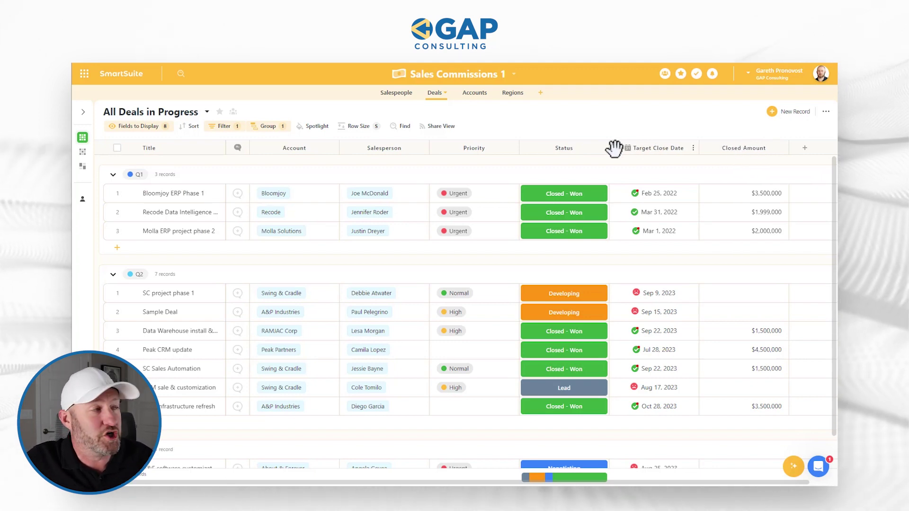
{"action": "left_click", "coordinate": [140, 127]}
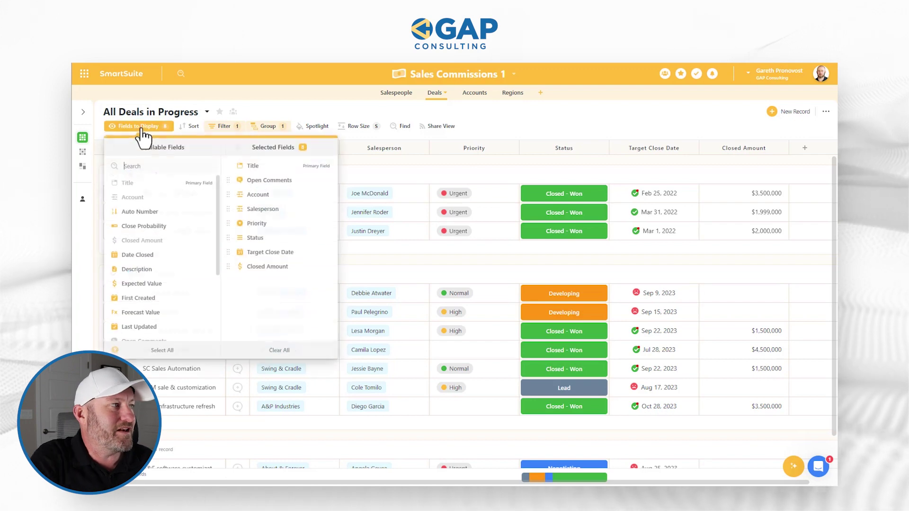
{"action": "type", "text": "clos"}
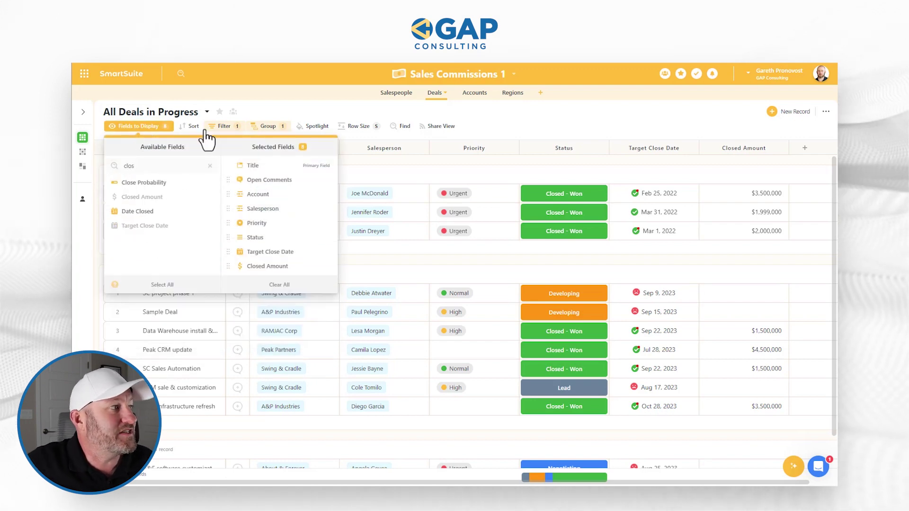
{"action": "left_click", "coordinate": [175, 212]}
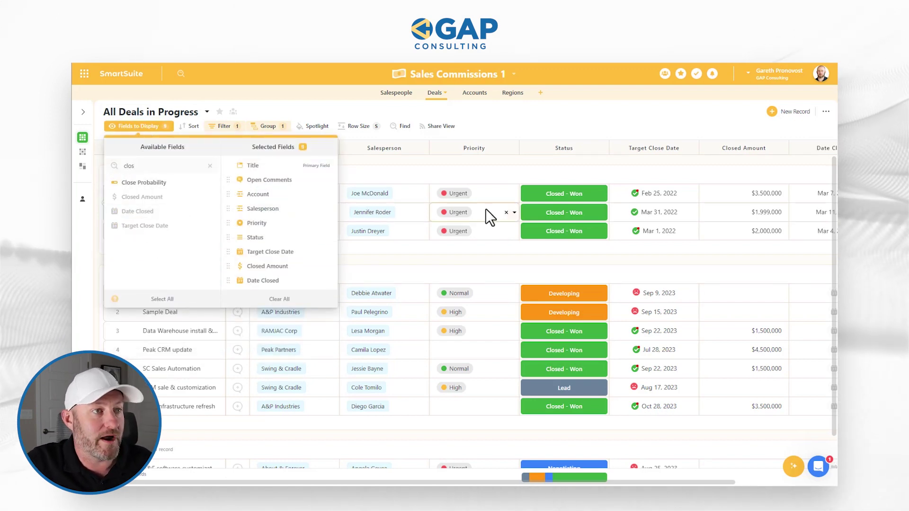
{"action": "left_click", "coordinate": [593, 167]}
{"action": "scroll", "coordinate": [634, 240], "scroll_direction": "right", "scroll_amount": 3}
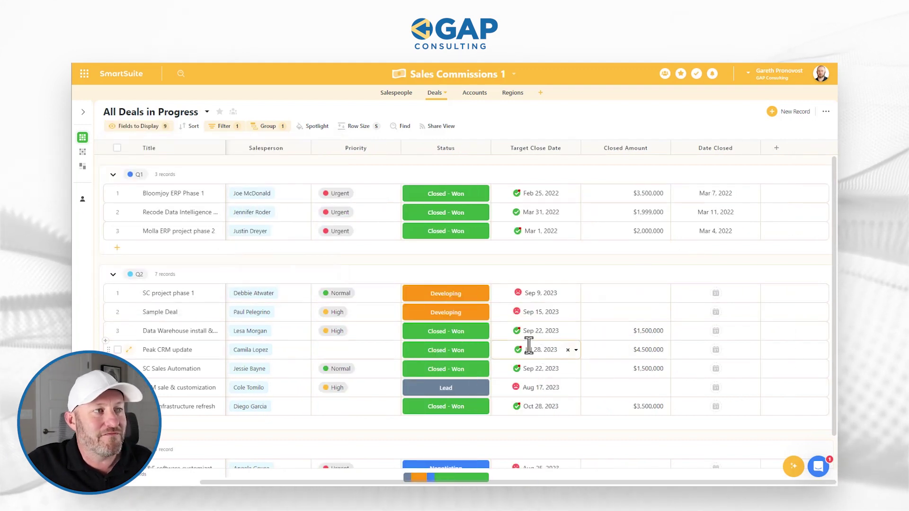
Step: Copy the Target Close Dates of the Data Warehouse install, Peak CRM update and SC Sales Automation deals into their Date Closed cells
{"action": "left_click_drag", "start_coordinate": [538, 330], "coordinate": [544, 369]}
{"action": "key", "text": "ctrl+c"}
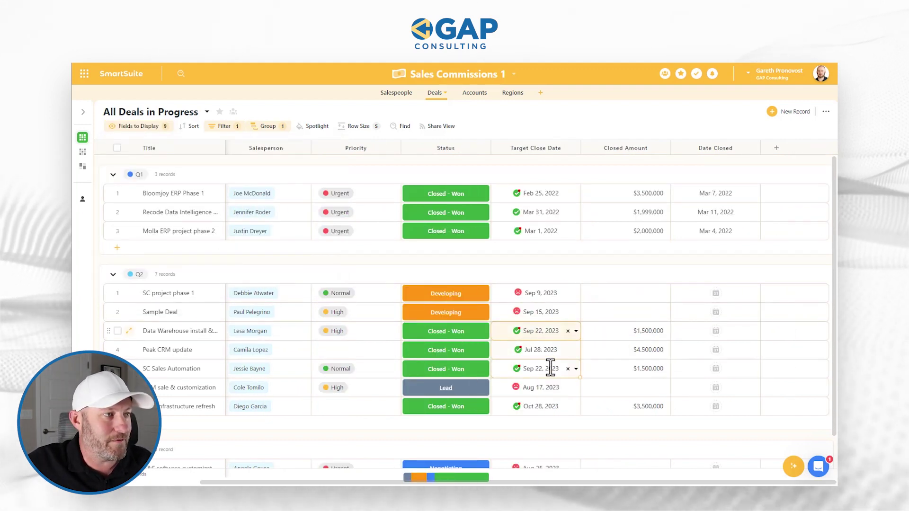
{"action": "left_click", "coordinate": [716, 331]}
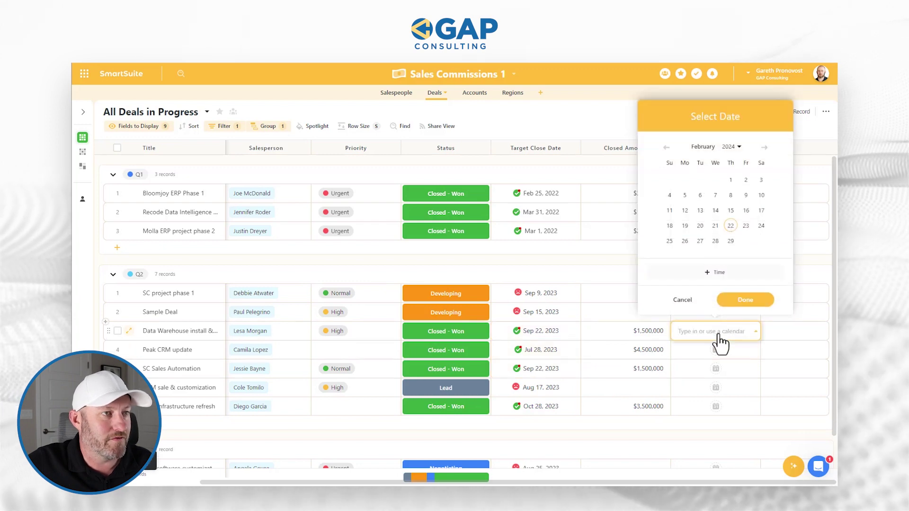
{"action": "left_click", "coordinate": [745, 300]}
{"action": "key", "text": "ctrl+v"}
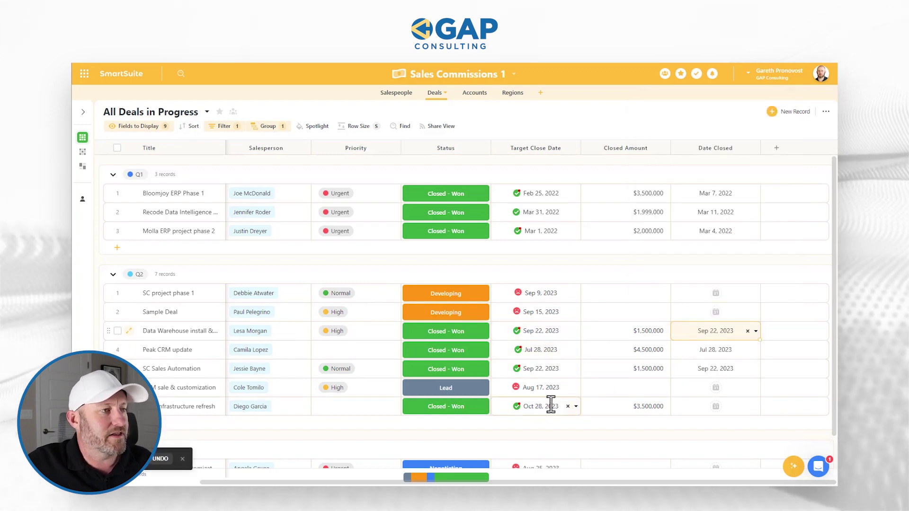
Step: Copy the Q2 infrastructure refresh deal's Target Close Date into its Date Closed cell
{"action": "left_click", "coordinate": [550, 406]}
{"action": "key", "text": "ctrl+c"}
{"action": "left_click", "coordinate": [672, 408]}
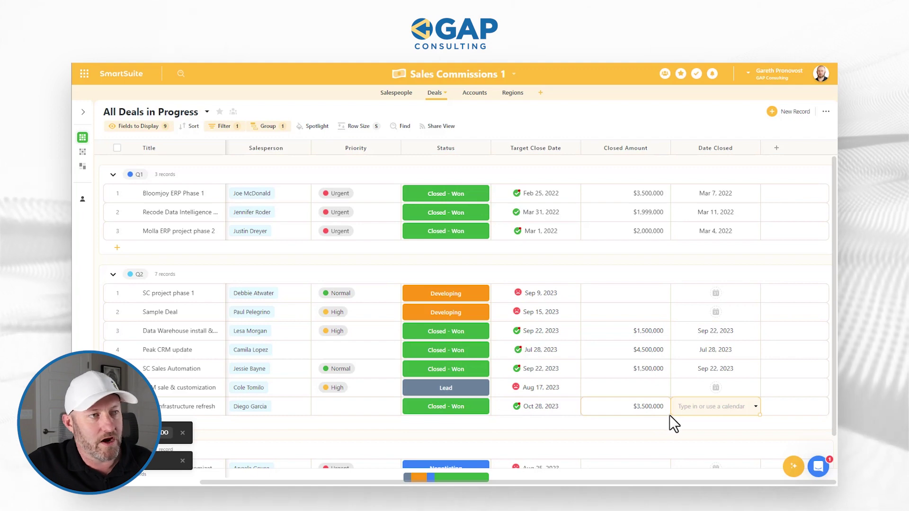
{"action": "key", "text": "ctrl+v"}
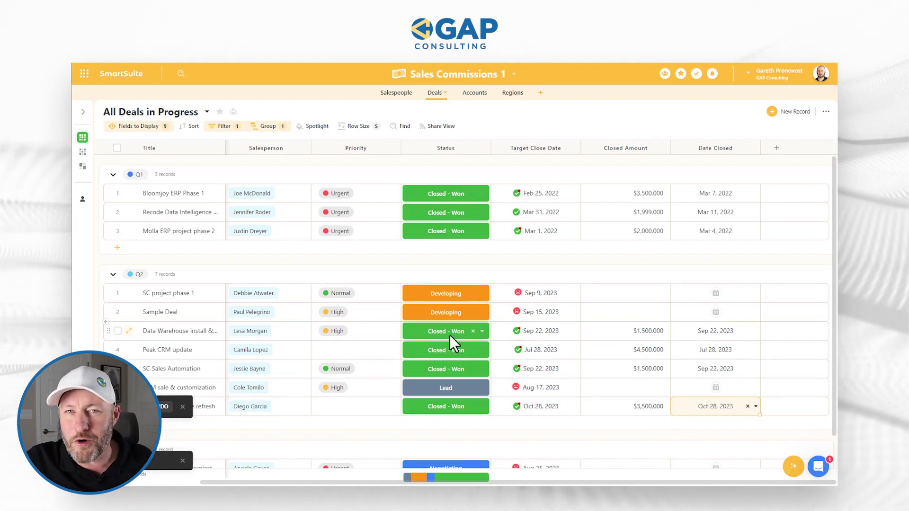
Step: Return to the Dashboard view and examine the deals behind three of the salesperson columns in the Sales of 2023 chart
{"action": "mouse_move", "coordinate": [87, 171]}
{"action": "left_click", "coordinate": [142, 166]}
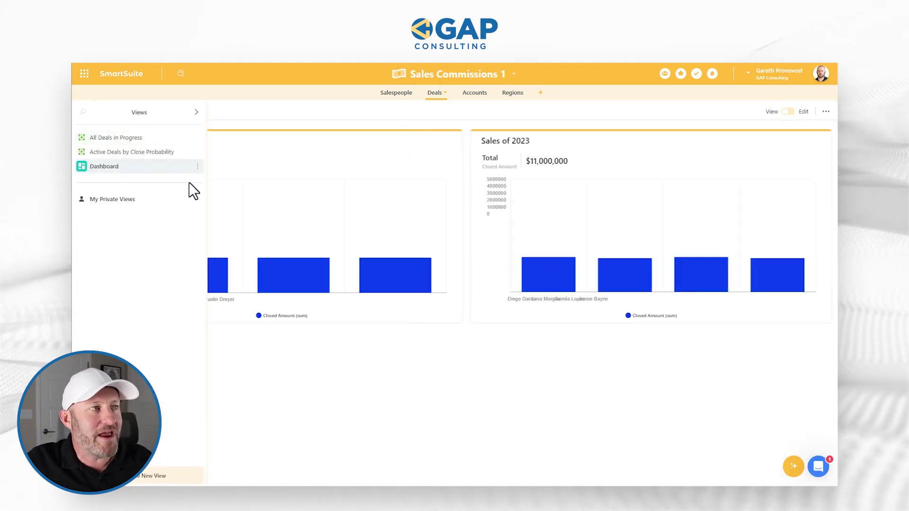
{"action": "mouse_move", "coordinate": [728, 243]}
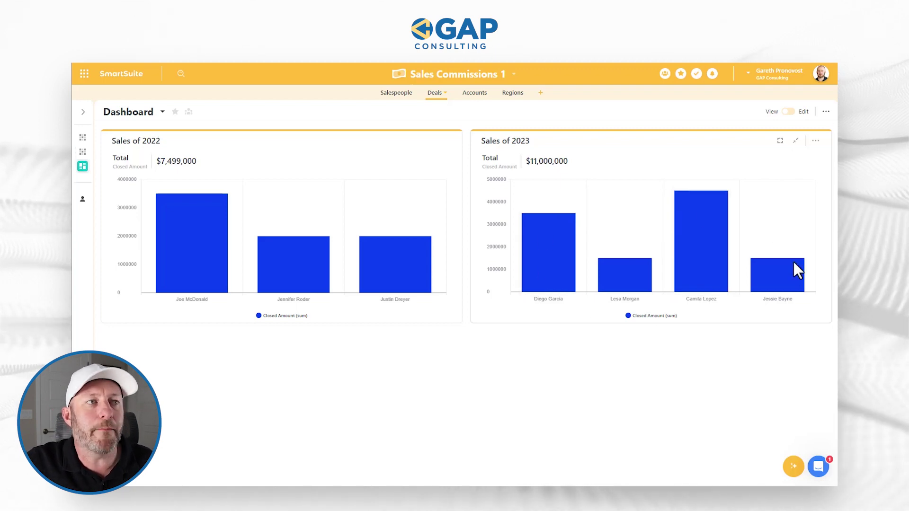
{"action": "mouse_move", "coordinate": [702, 272]}
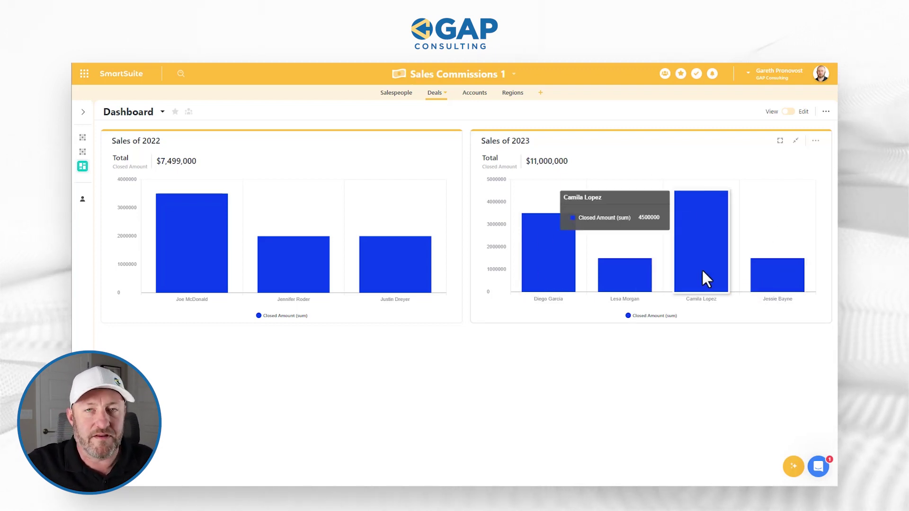
{"action": "mouse_move", "coordinate": [779, 282]}
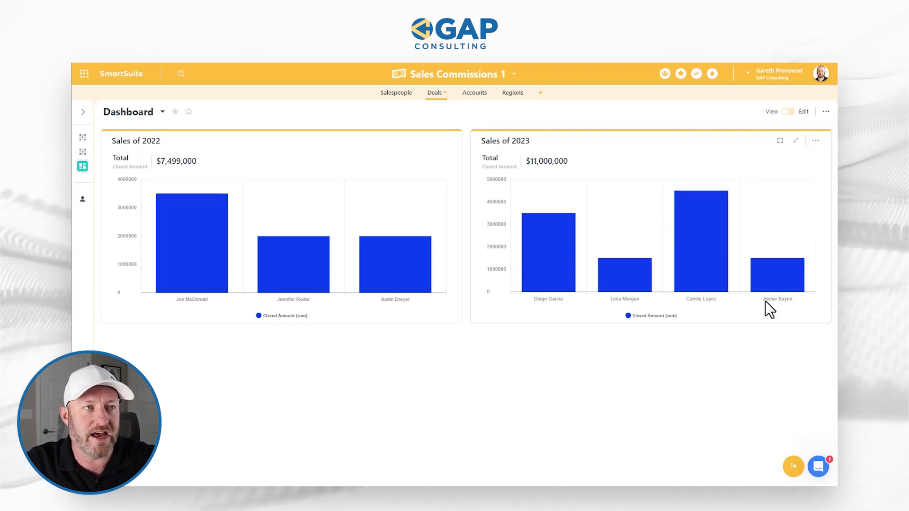
{"action": "left_click", "coordinate": [778, 284]}
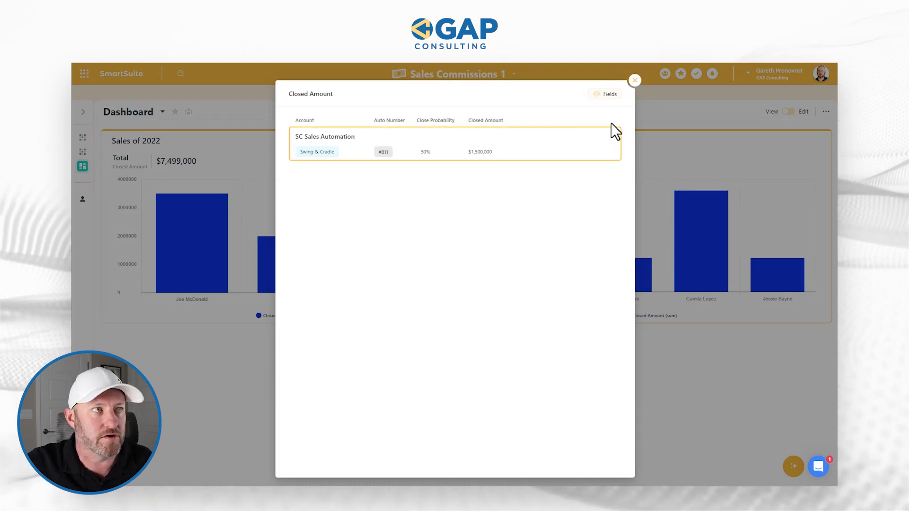
{"action": "left_click", "coordinate": [634, 81]}
{"action": "left_click", "coordinate": [694, 238]}
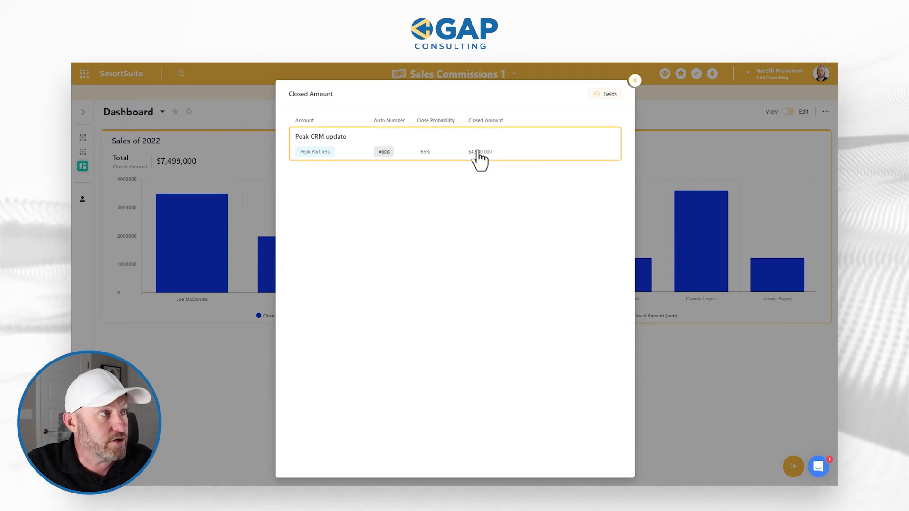
{"action": "left_click", "coordinate": [635, 81]}
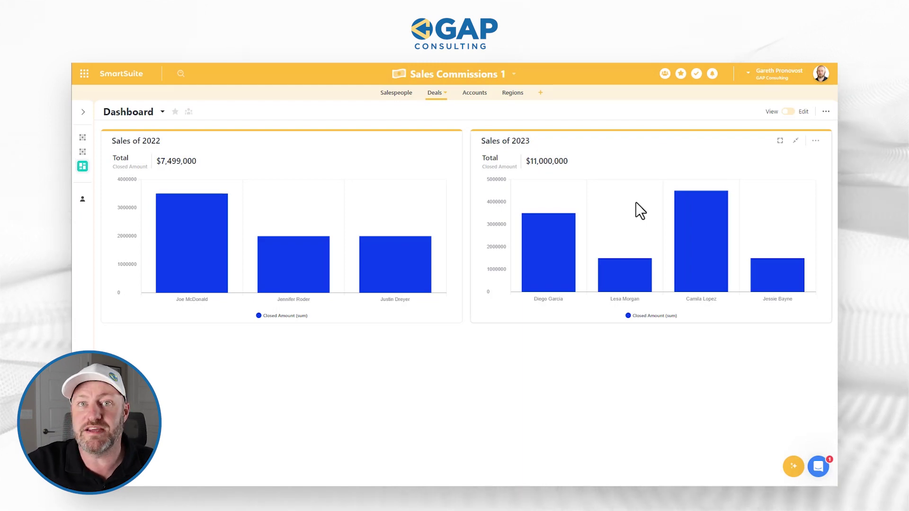
{"action": "left_click", "coordinate": [523, 279]}
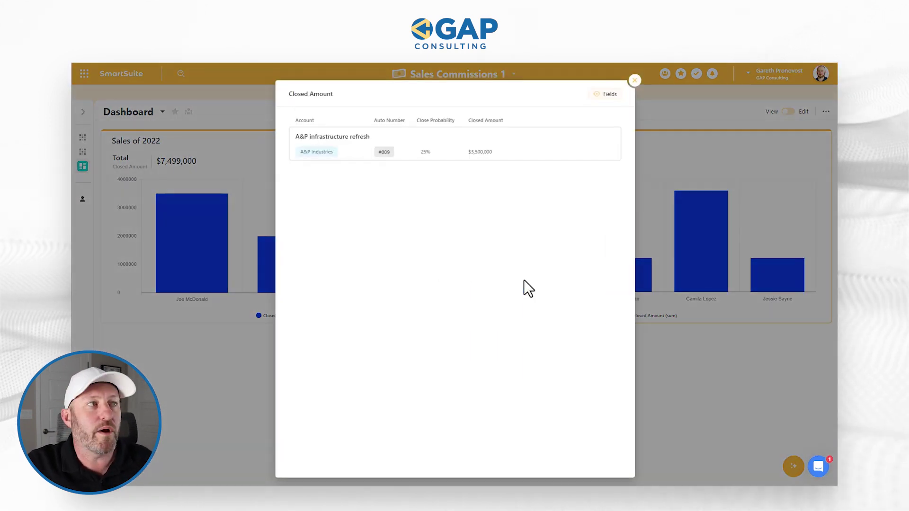
{"action": "left_click", "coordinate": [635, 81]}
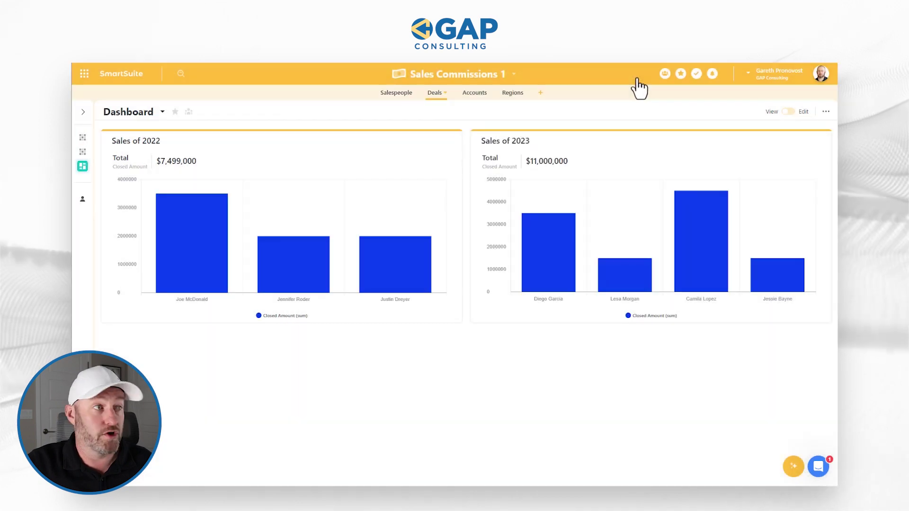
{"action": "mouse_move", "coordinate": [548, 253]}
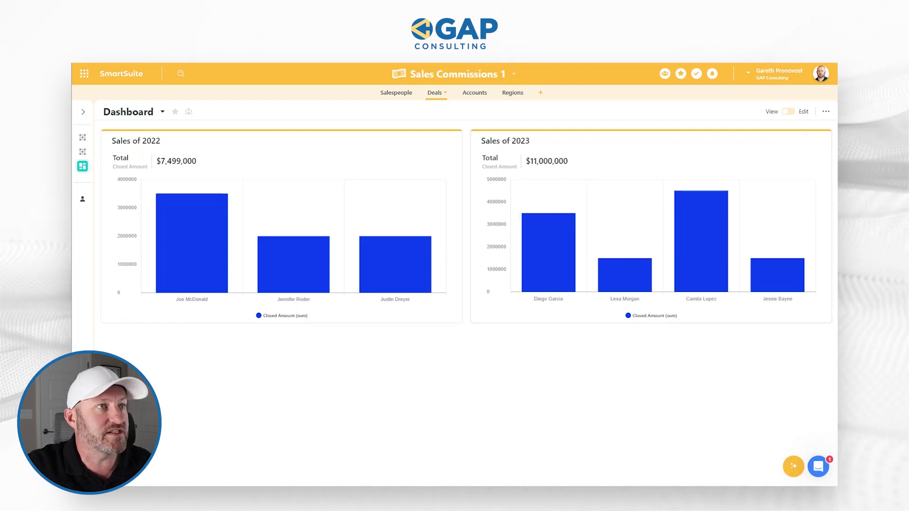
{"action": "left_click", "coordinate": [826, 113]}
{"action": "left_click", "coordinate": [829, 246]}
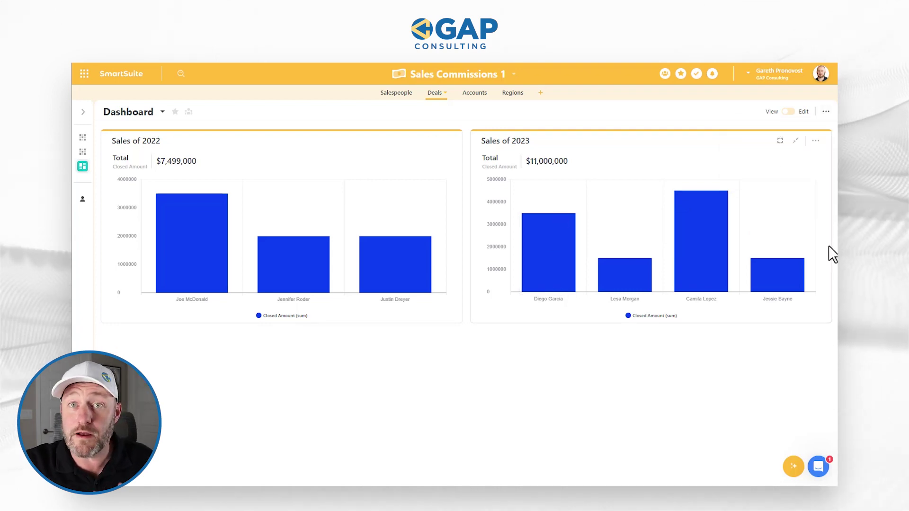
Step: Start a Comparison Metric widget on the Deals table, using the sum of Closed Amount and Date Closed as the date to compare
{"action": "left_click", "coordinate": [789, 112]}
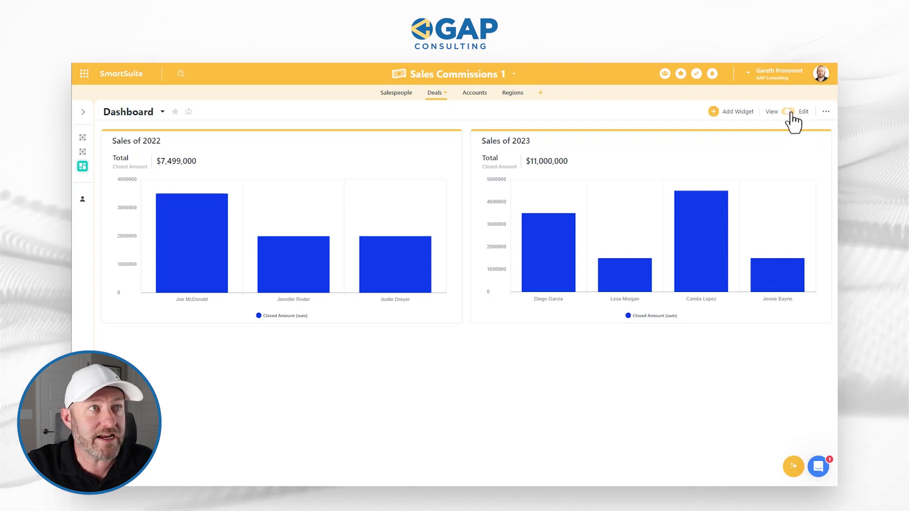
{"action": "left_click", "coordinate": [713, 112]}
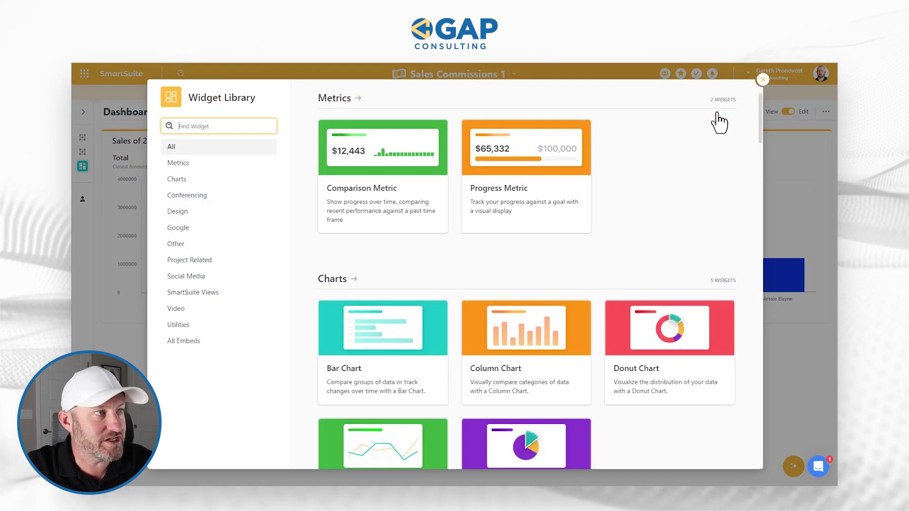
{"action": "left_click", "coordinate": [385, 195]}
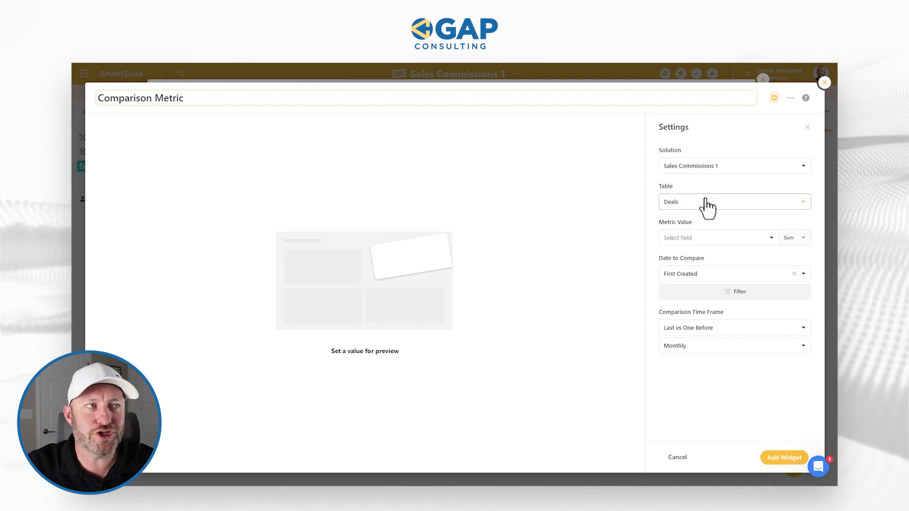
{"action": "left_click", "coordinate": [700, 241]}
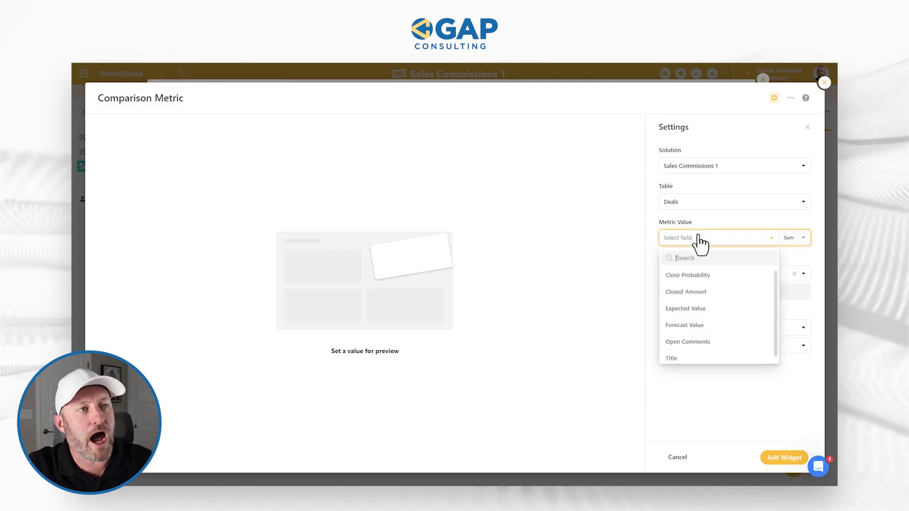
{"action": "left_click", "coordinate": [702, 293]}
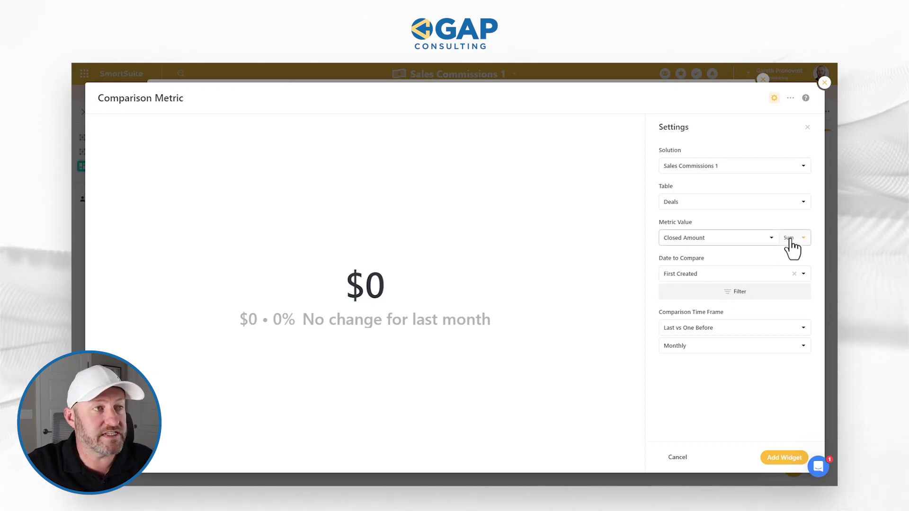
{"action": "left_click", "coordinate": [758, 277]}
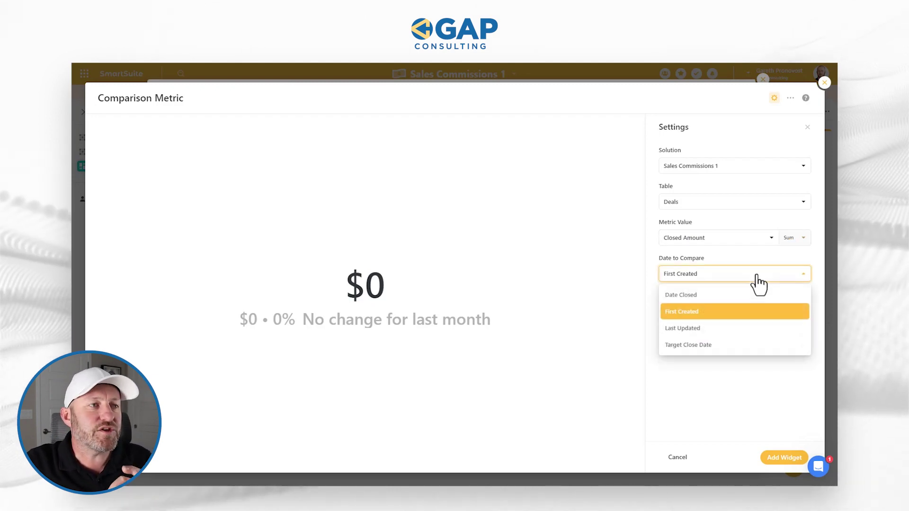
{"action": "left_click", "coordinate": [704, 295]}
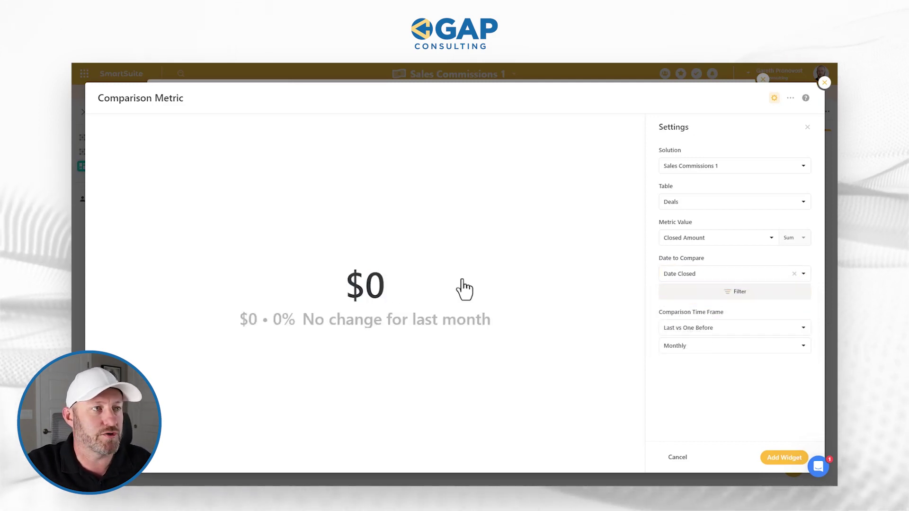
Step: Filter the comparison metric to deals whose Status is Closed - Won
{"action": "left_click", "coordinate": [733, 297]}
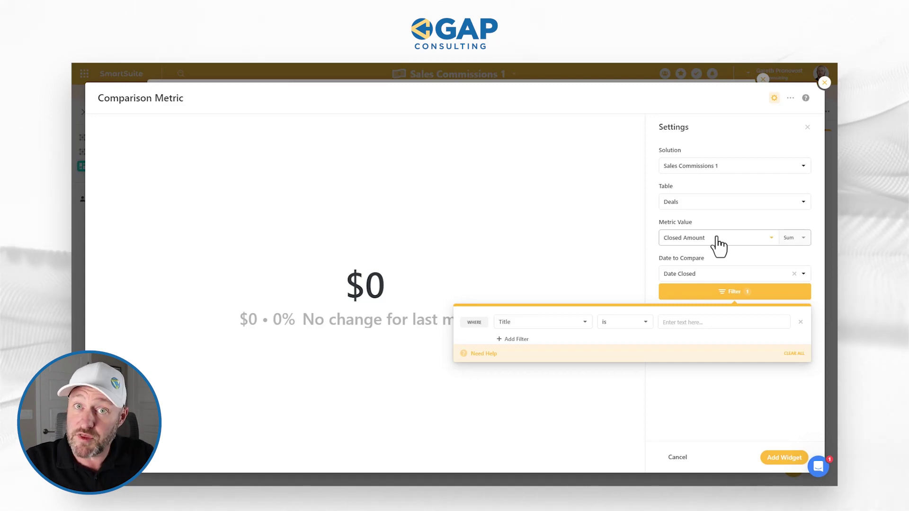
{"action": "left_click", "coordinate": [568, 324]}
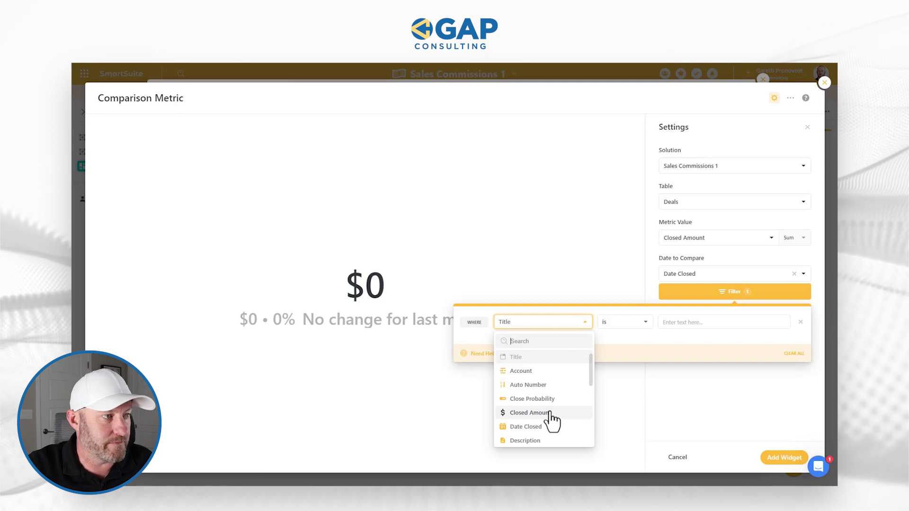
{"action": "type", "text": "sta"}
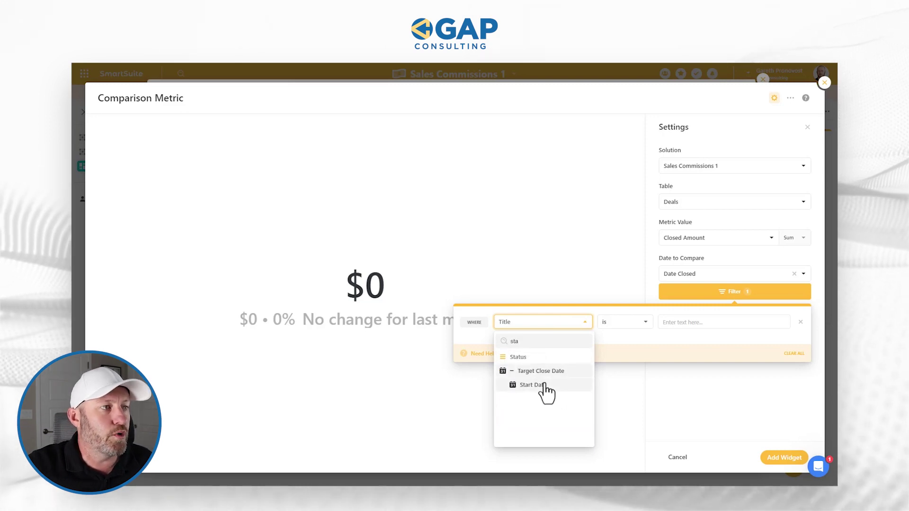
{"action": "left_click", "coordinate": [528, 356]}
{"action": "left_click", "coordinate": [641, 326]}
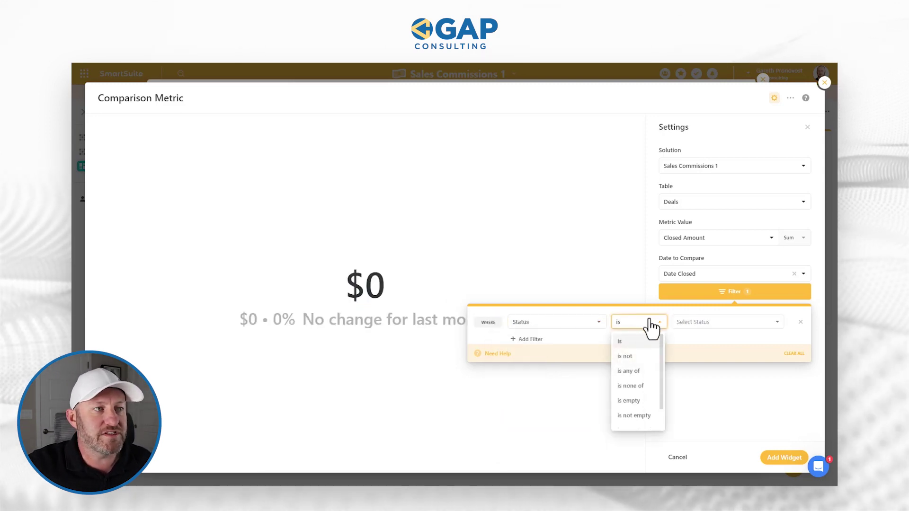
{"action": "left_click", "coordinate": [641, 328]}
{"action": "left_click", "coordinate": [710, 331]}
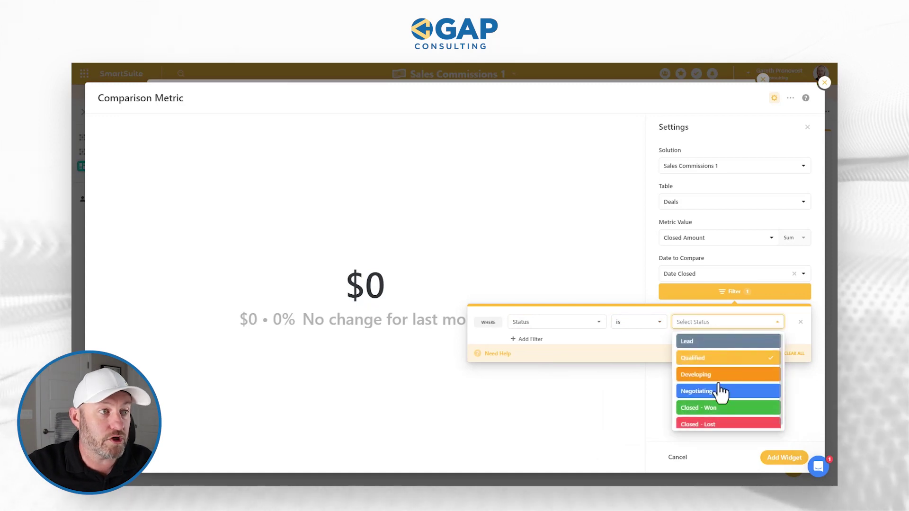
{"action": "left_click", "coordinate": [718, 414]}
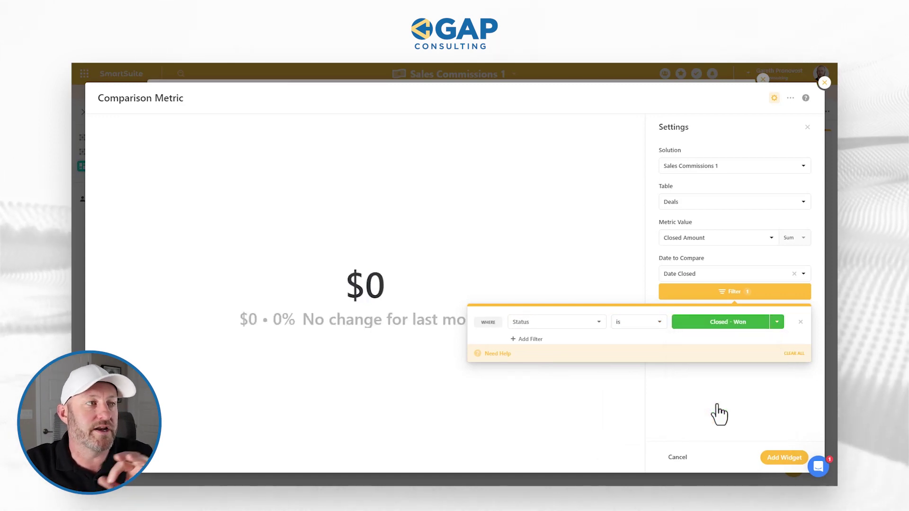
{"action": "left_click", "coordinate": [754, 388]}
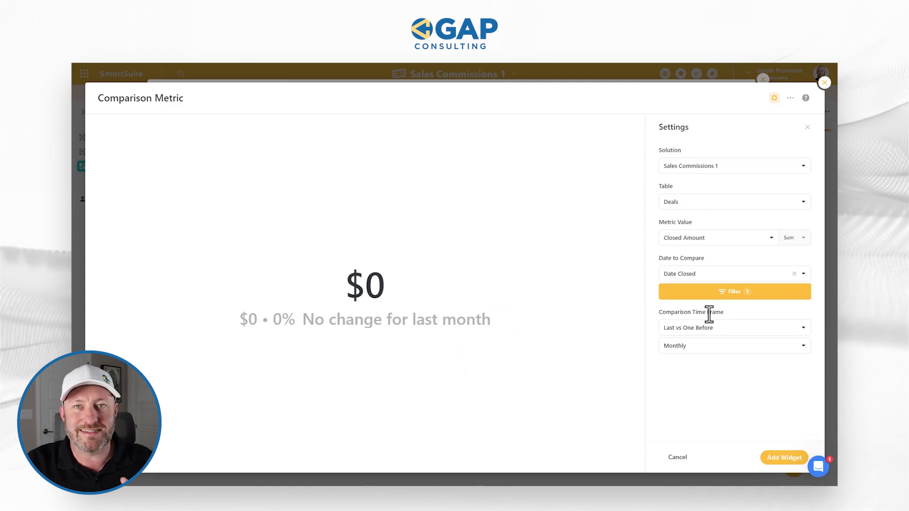
Step: Set the metric's comparison time frame to Last vs One Before, compared Annually
{"action": "left_click", "coordinate": [718, 332]}
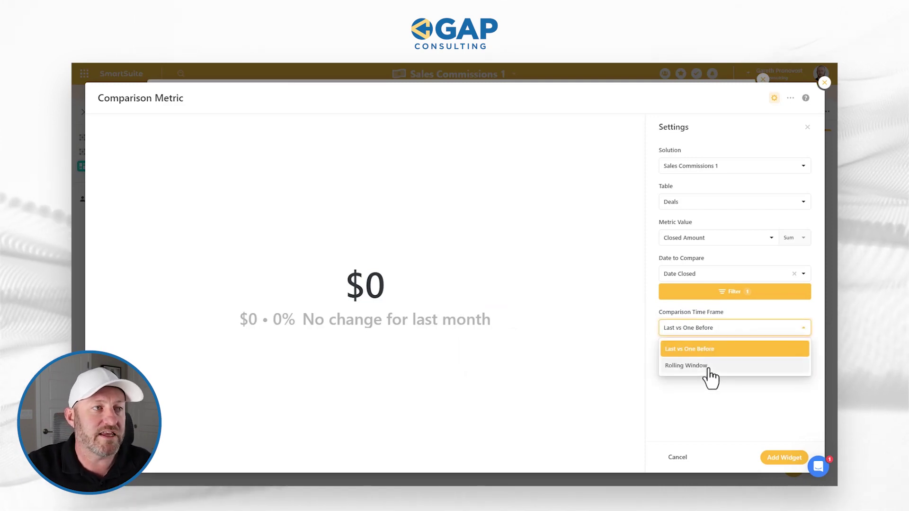
{"action": "left_click", "coordinate": [717, 355]}
{"action": "left_click", "coordinate": [716, 351]}
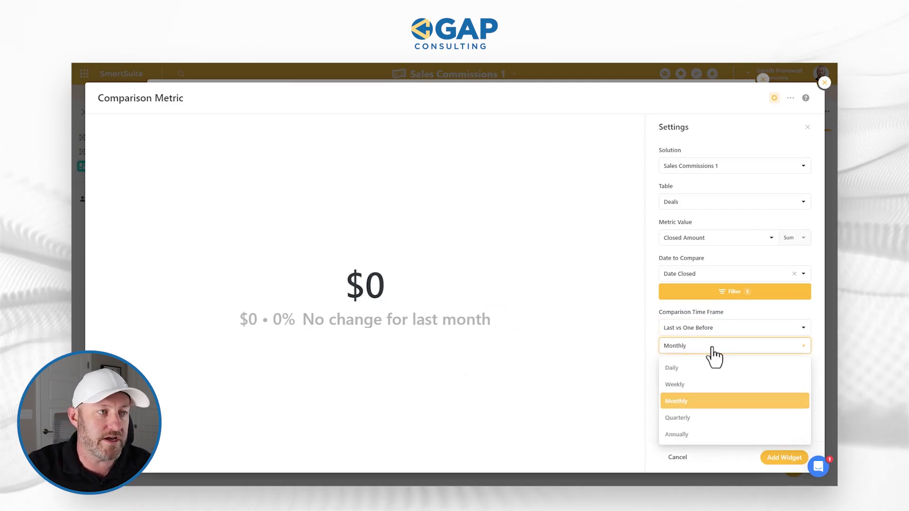
{"action": "left_click", "coordinate": [712, 434]}
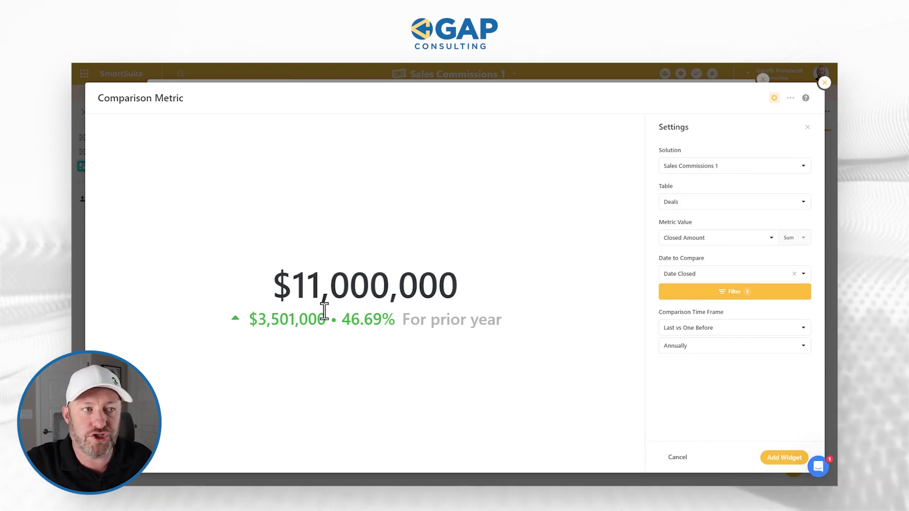
Step: Add the comparison metric to the dashboard and place it above the Sales of 2023 chart, aligned with the chart's right edge
{"action": "left_click", "coordinate": [784, 457]}
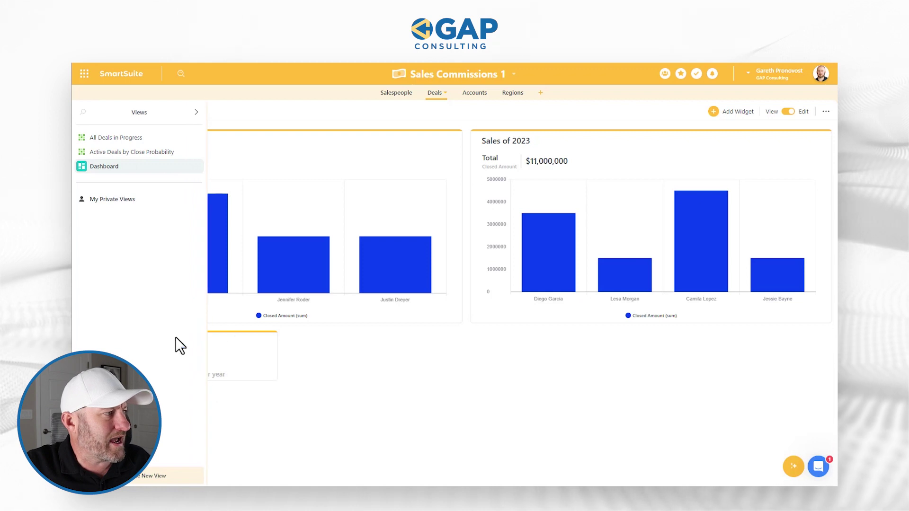
{"action": "mouse_move", "coordinate": [246, 342]}
{"action": "left_click_drag", "start_coordinate": [106, 341], "coordinate": [674, 142]}
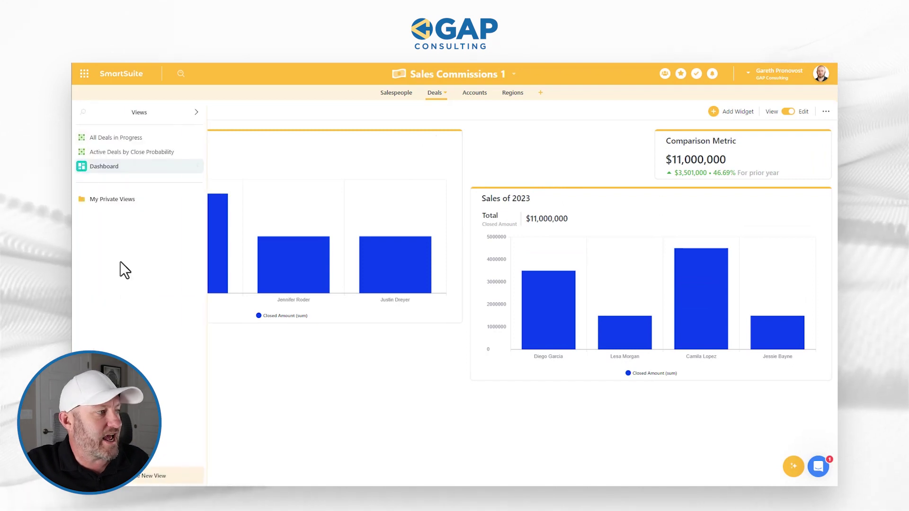
Step: Add a Text Block widget reading "This is the Dashboard for sales" in a large heading style
{"action": "left_click", "coordinate": [713, 112]}
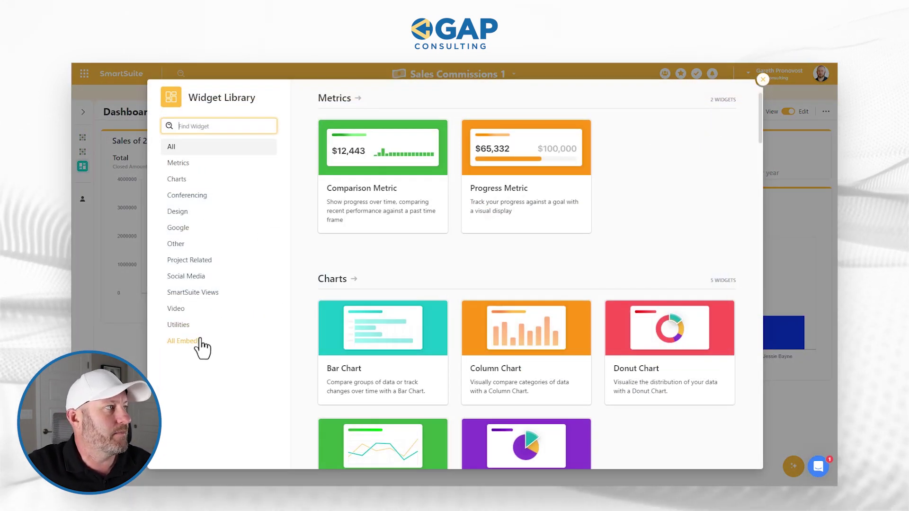
{"action": "type", "text": "tex"}
{"action": "left_click", "coordinate": [408, 187]}
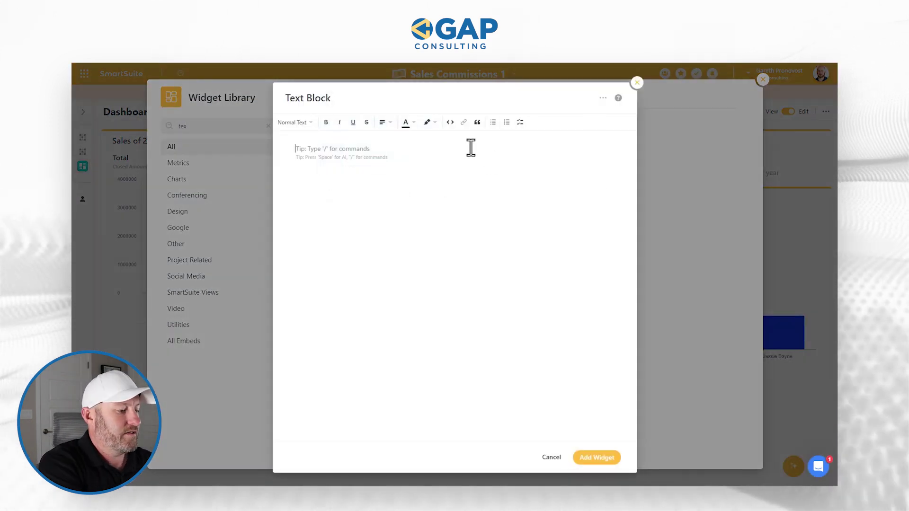
{"action": "type", "text": "This is the Da"}
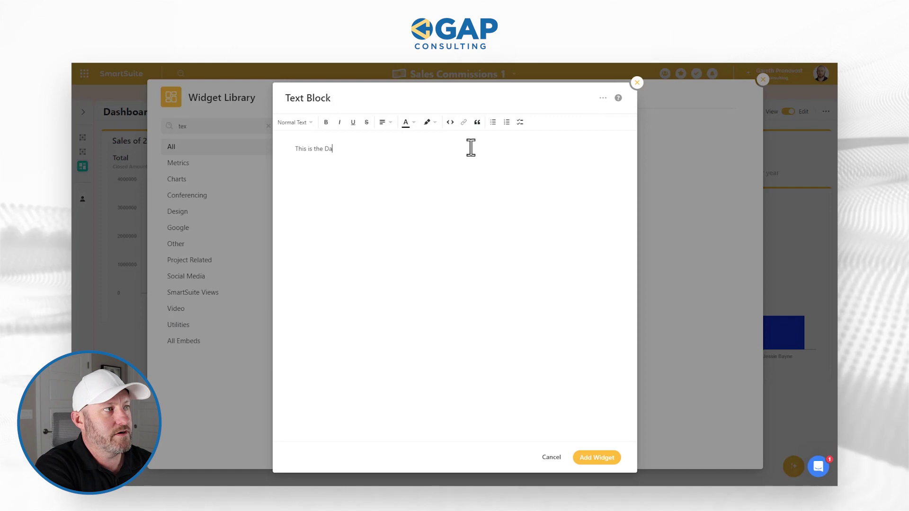
{"action": "type", "text": "shboard for sales"}
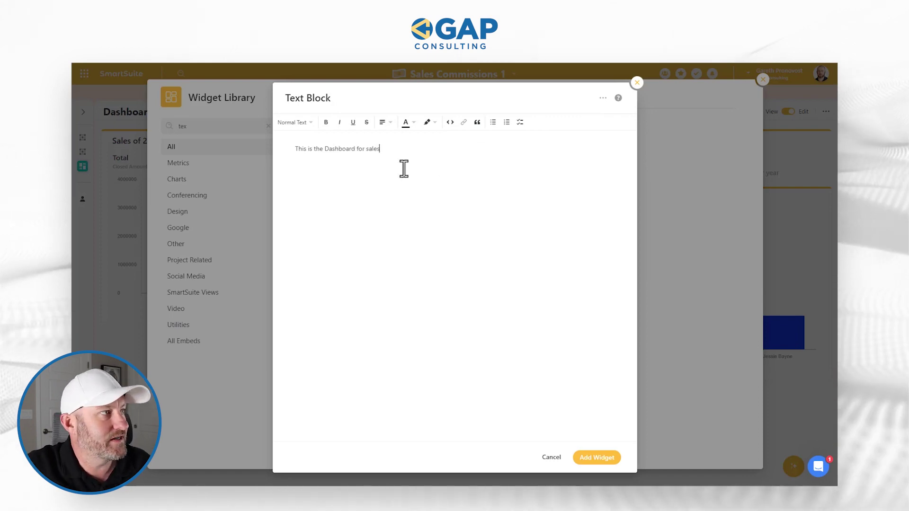
{"action": "left_click", "coordinate": [294, 122]}
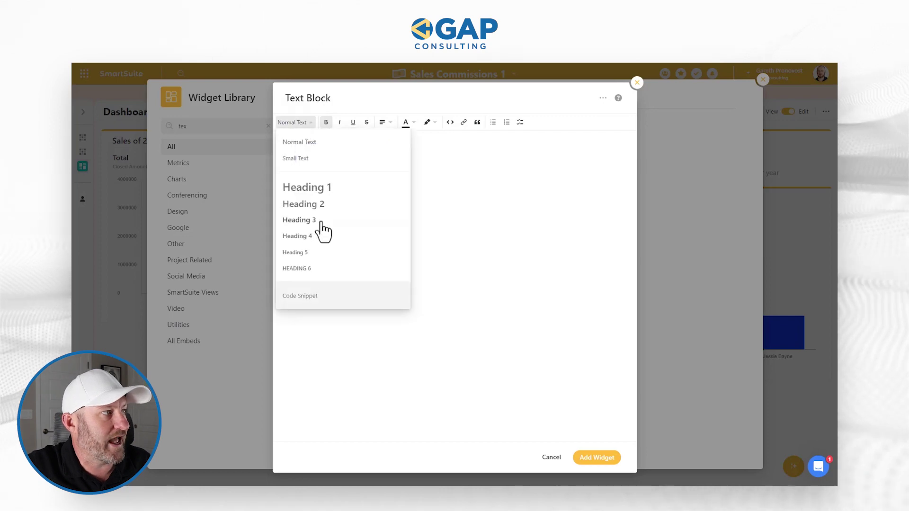
{"action": "left_click", "coordinate": [311, 195]}
{"action": "left_click", "coordinate": [595, 460]}
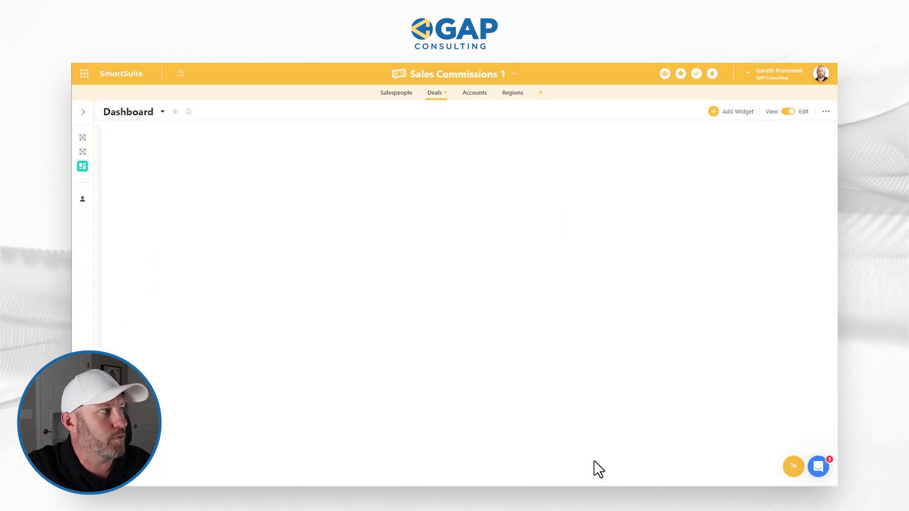
Step: Move the Text Block above the Sales of 2022 chart and resize it to fill the row beside the Comparison Metric at matching height
{"action": "left_click_drag", "start_coordinate": [105, 342], "coordinate": [107, 141]}
{"action": "left_click_drag", "start_coordinate": [278, 181], "coordinate": [633, 184]}
{"action": "left_click_drag", "start_coordinate": [373, 236], "coordinate": [378, 176]}
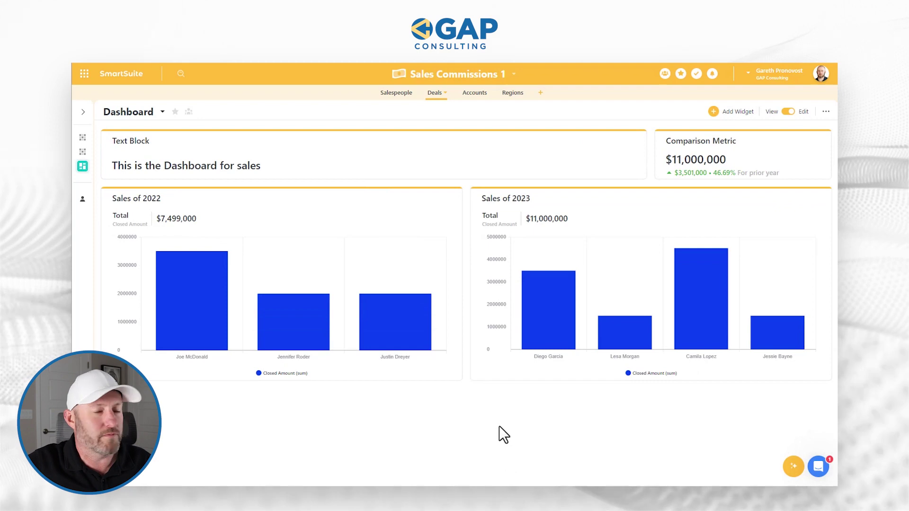